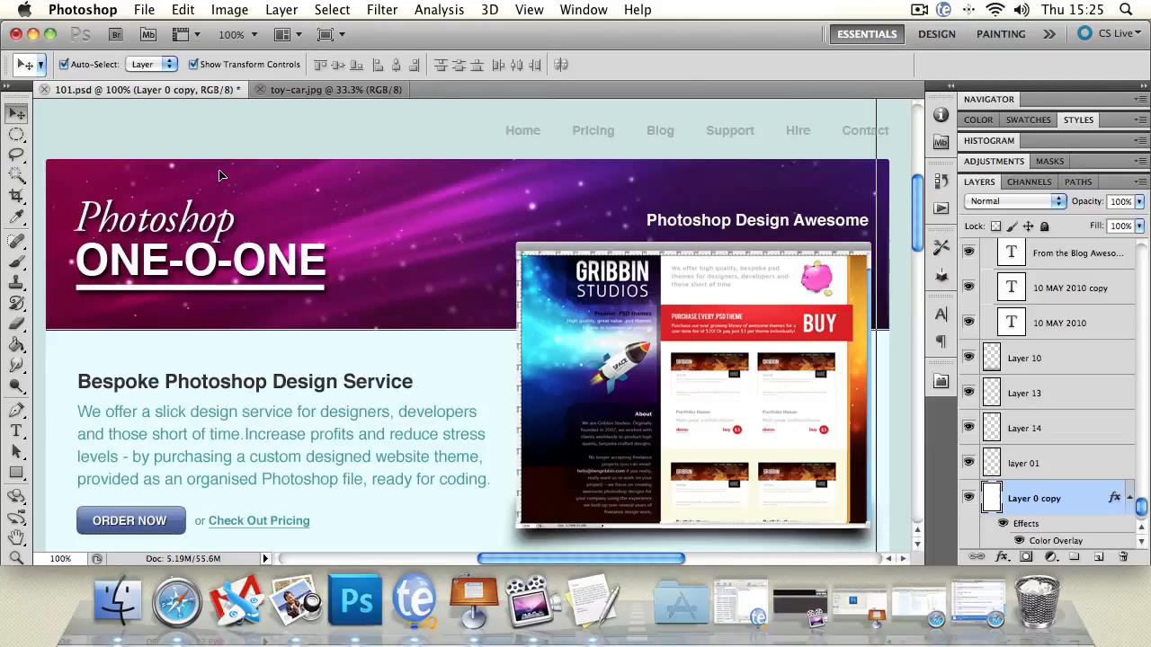
# - Try selecting the one-o-one, copyright and Photoshop layers with Auto-Select turned off, and turn Auto-Select back on
pyautogui.click(246, 251)
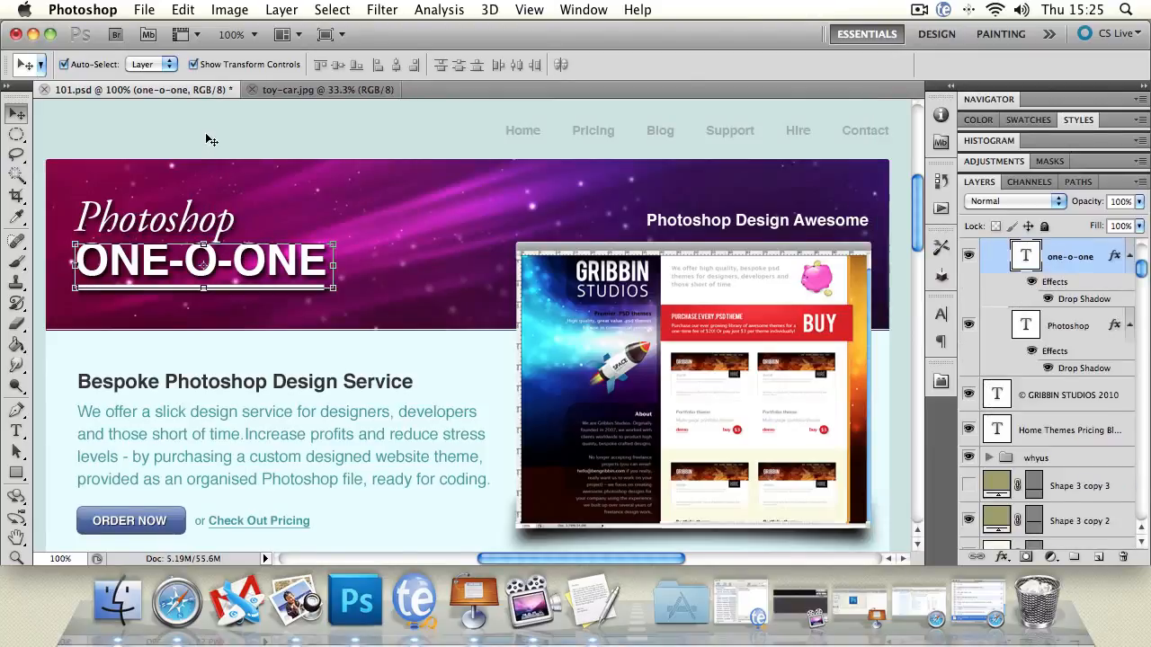
pyautogui.click(62, 66)
pyautogui.click(1082, 396)
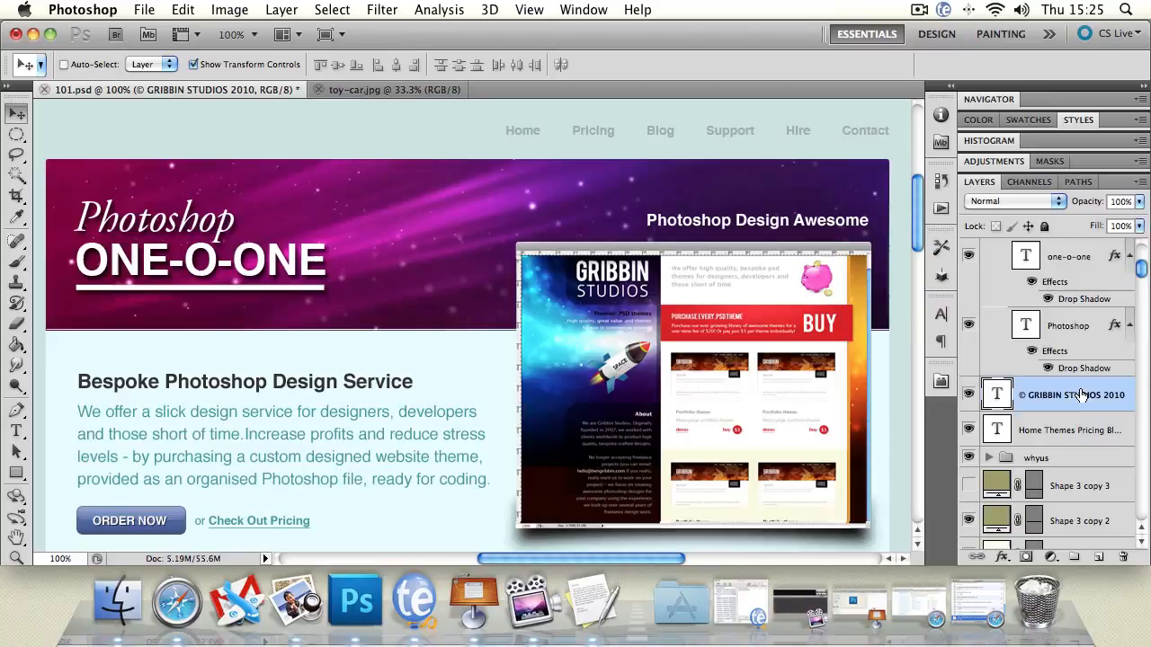
pyautogui.click(1082, 329)
pyautogui.click(1075, 259)
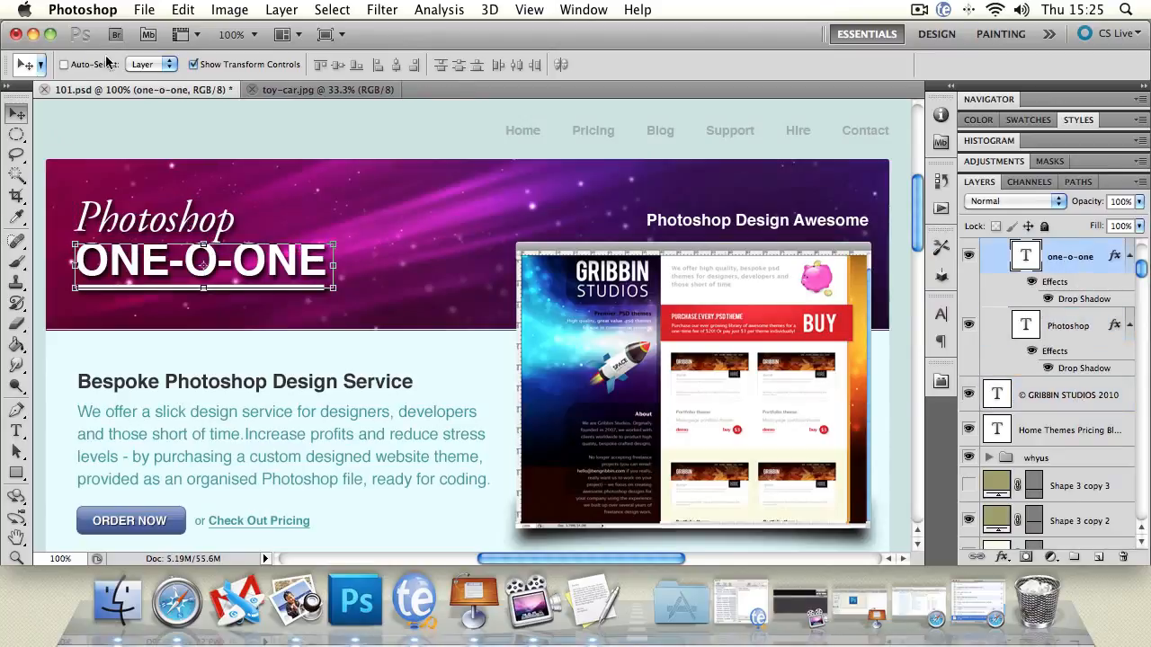
pyautogui.click(62, 65)
# - Select the grey bar along the website screenshot's upper edge and enter and leave Free Transform without changing it
pyautogui.click(561, 250)
pyautogui.press('super+t')
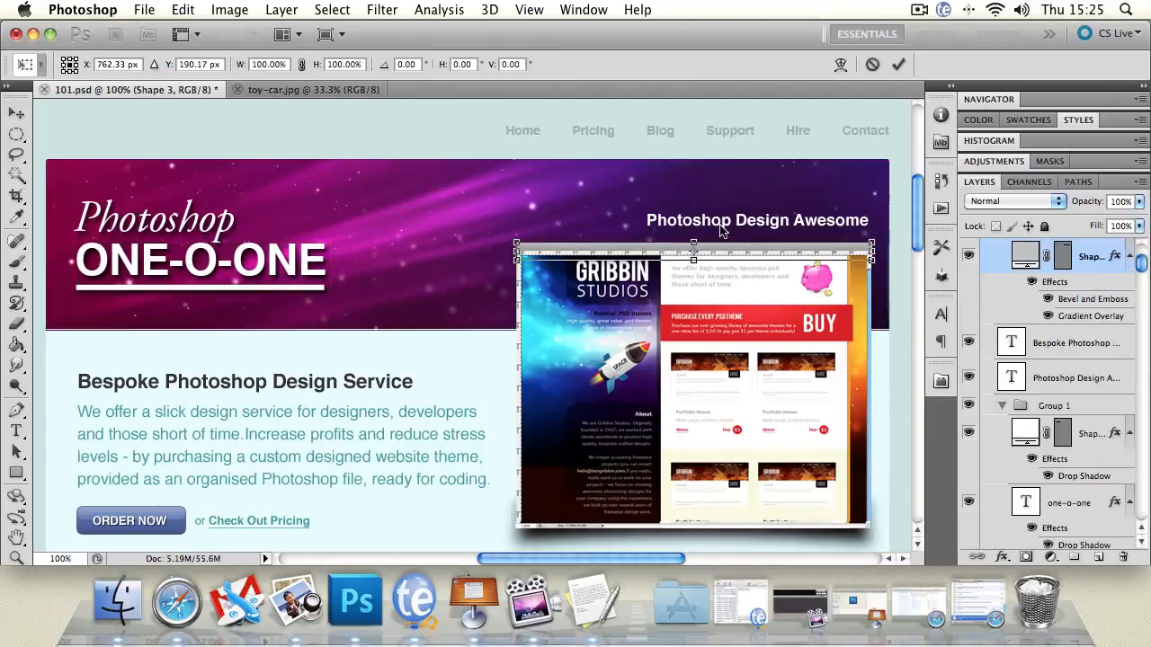
pyautogui.press('Return')
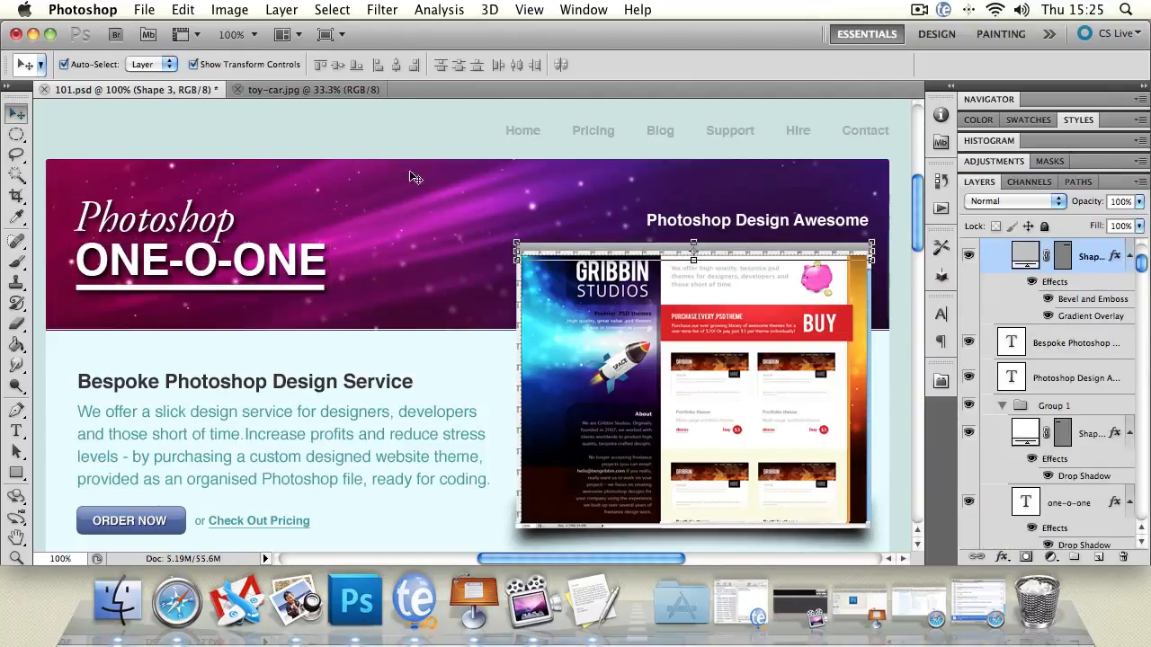
# - Select the Photoshop Design Awesome heading, the Bespoke Photoshop text block, the content background shape and the page background one after another on the canvas
pyautogui.click(697, 224)
pyautogui.click(364, 384)
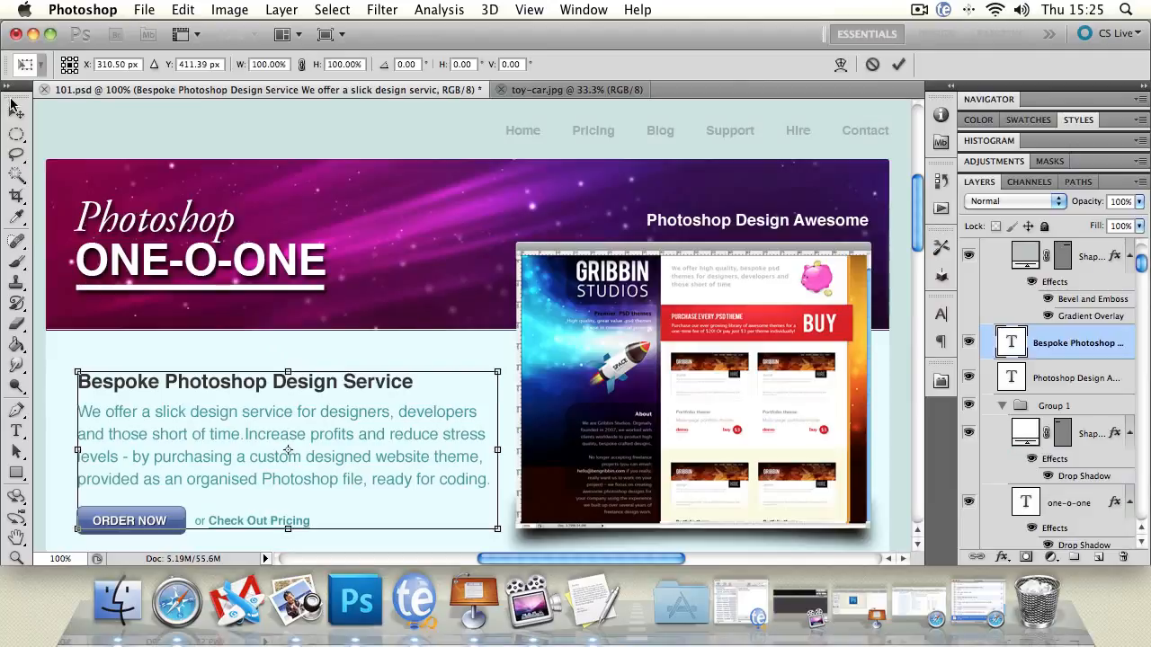
pyautogui.click(154, 123)
pyautogui.click(282, 351)
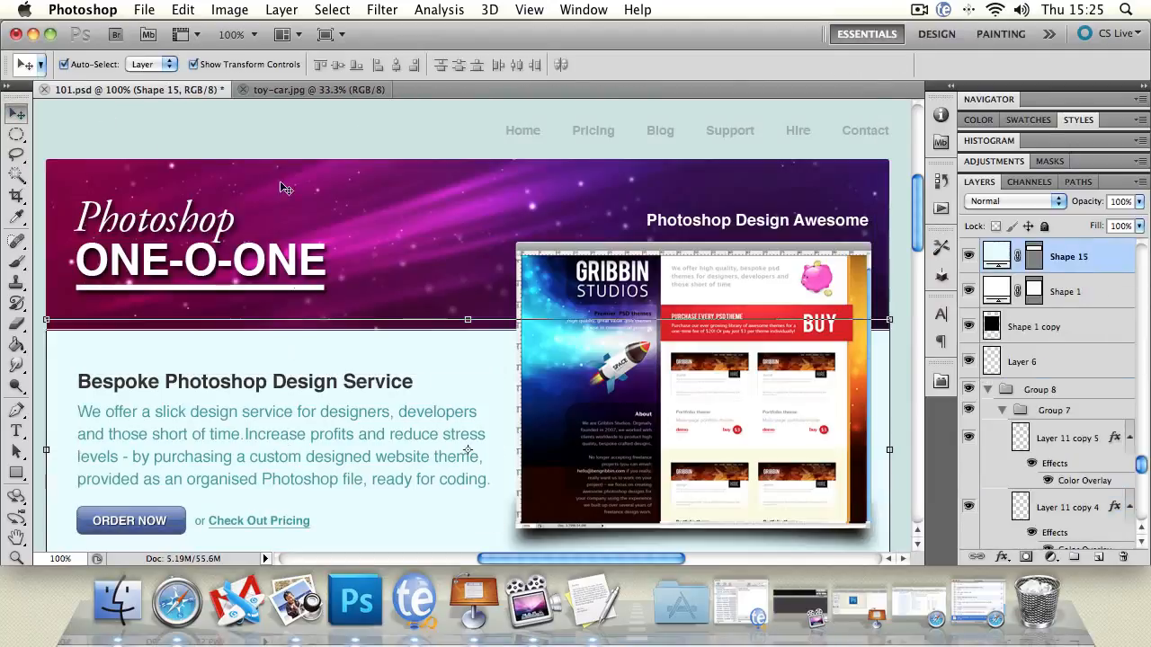
pyautogui.click(257, 125)
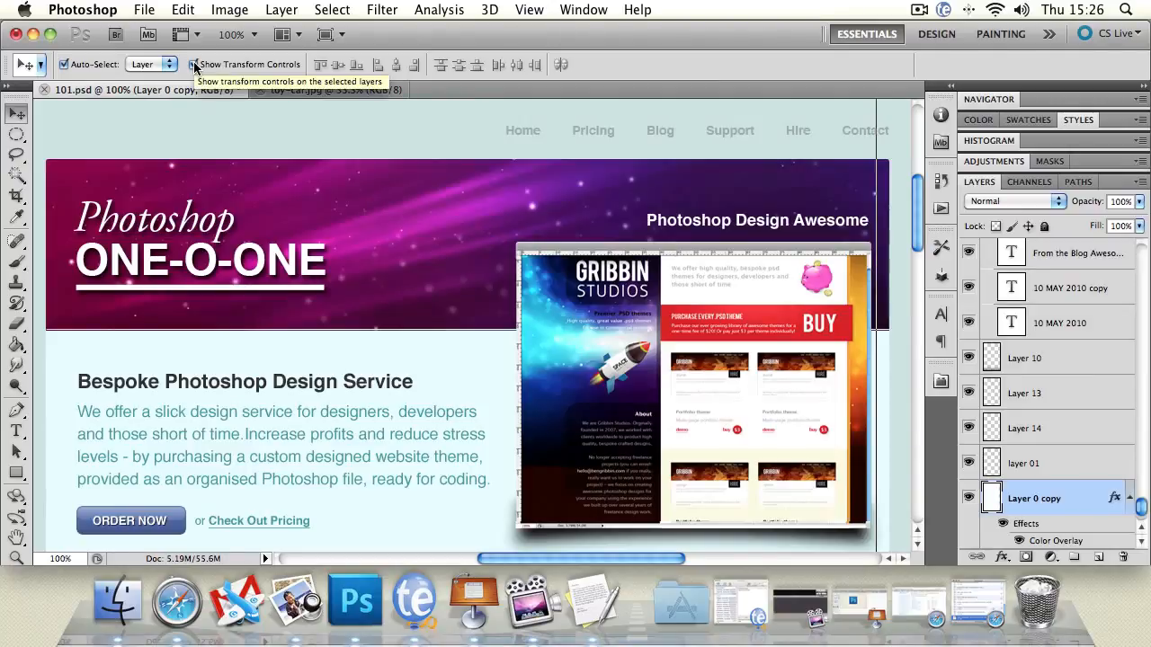
# - Turn off Show Transform Controls and nudge the ONE-O-ONE text, the website screenshot and the Photoshop Design Awesome heading slightly
pyautogui.click(195, 65)
pyautogui.click(214, 236)
pyautogui.click(235, 274)
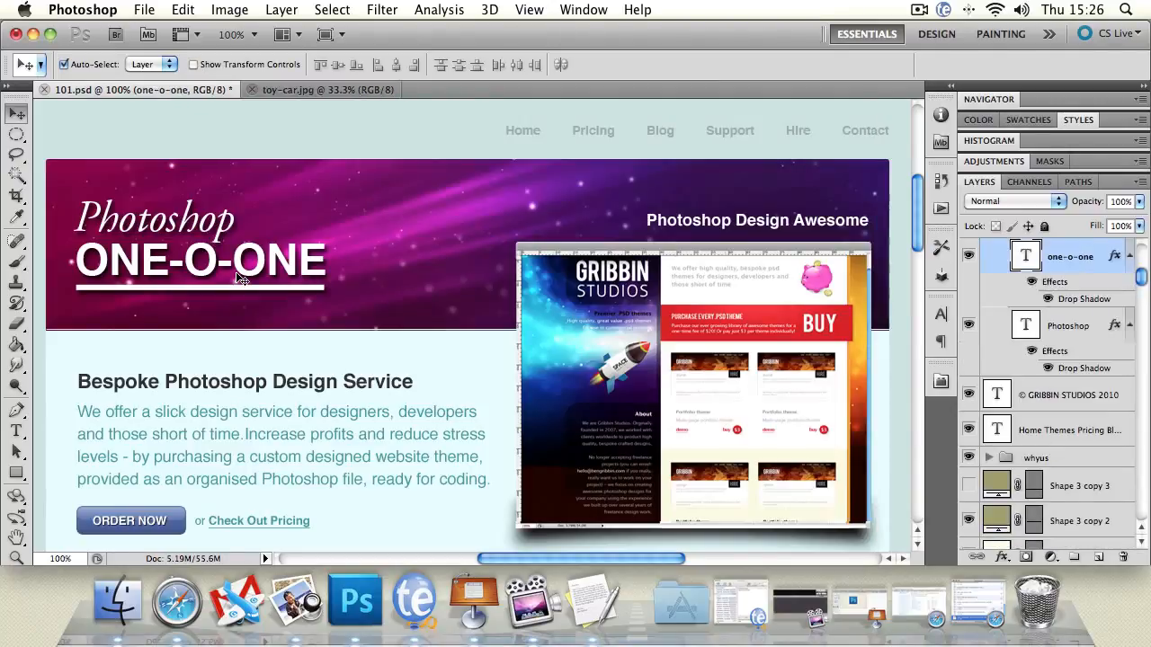
pyautogui.moveTo(240, 278)
pyautogui.mouseDown()
pyautogui.moveTo(258, 274)
pyautogui.moveTo(239, 268)
pyautogui.mouseUp()
pyautogui.moveTo(623, 329)
pyautogui.mouseDown()
pyautogui.moveTo(627, 301)
pyautogui.moveTo(595, 342)
pyautogui.moveTo(606, 339)
pyautogui.mouseUp()
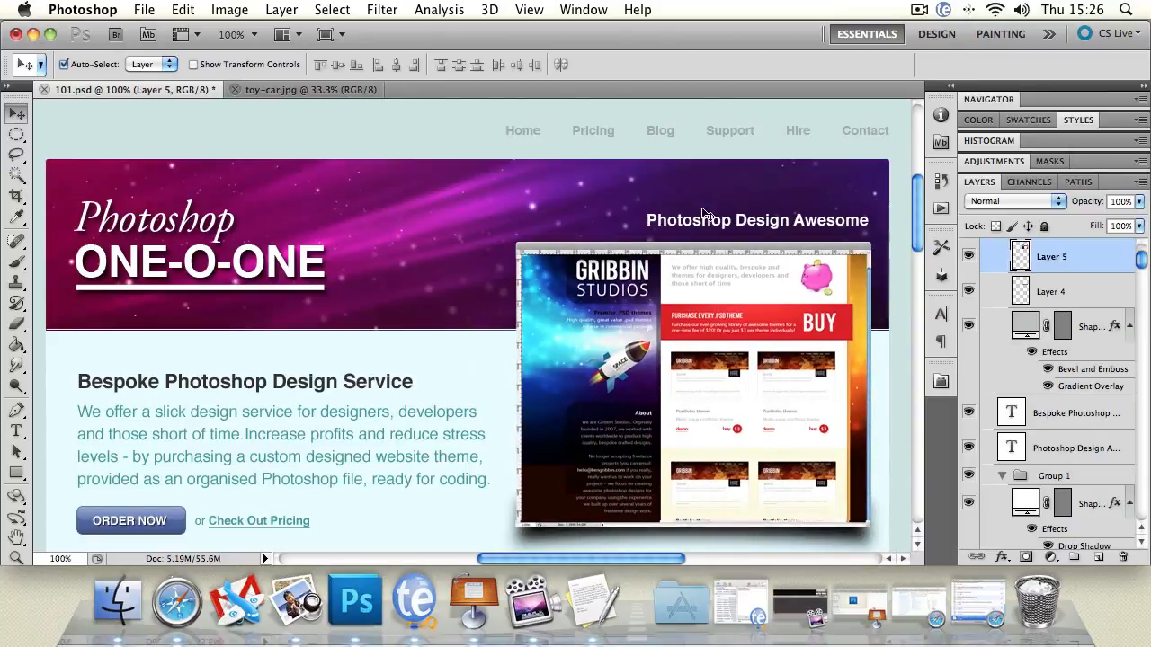
pyautogui.moveTo(700, 223); pyautogui.dragTo(701, 226)
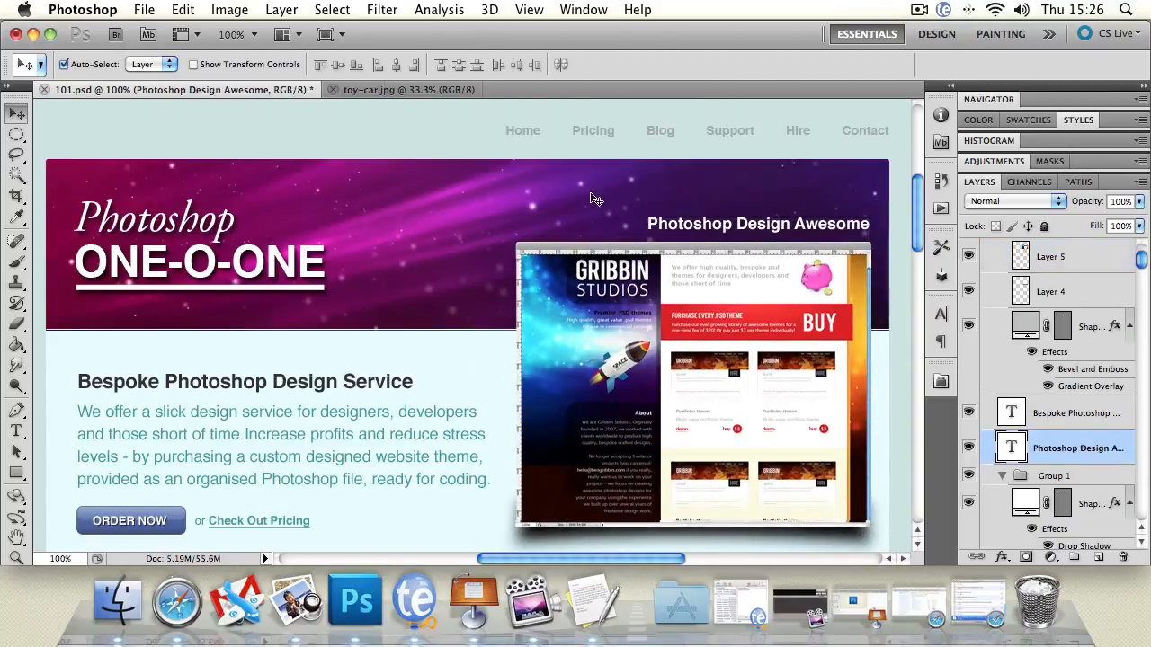
# - Turn Show Transform Controls back on and select the ONE-O-ONE text in the banner
pyautogui.click(193, 64)
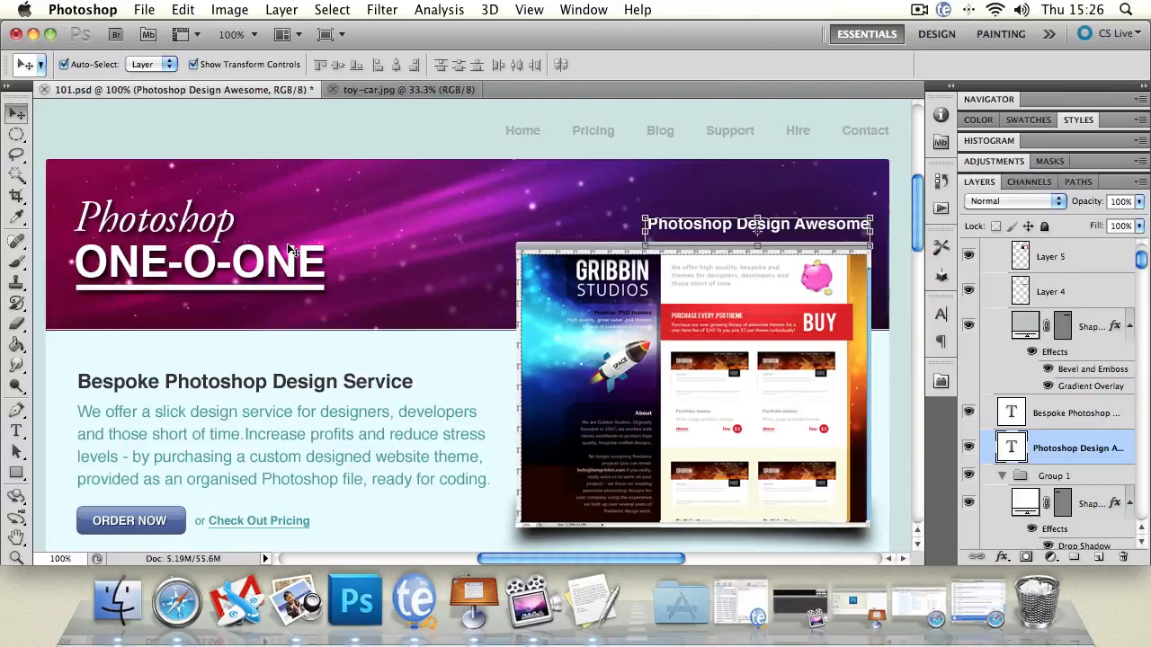
pyautogui.click(143, 141)
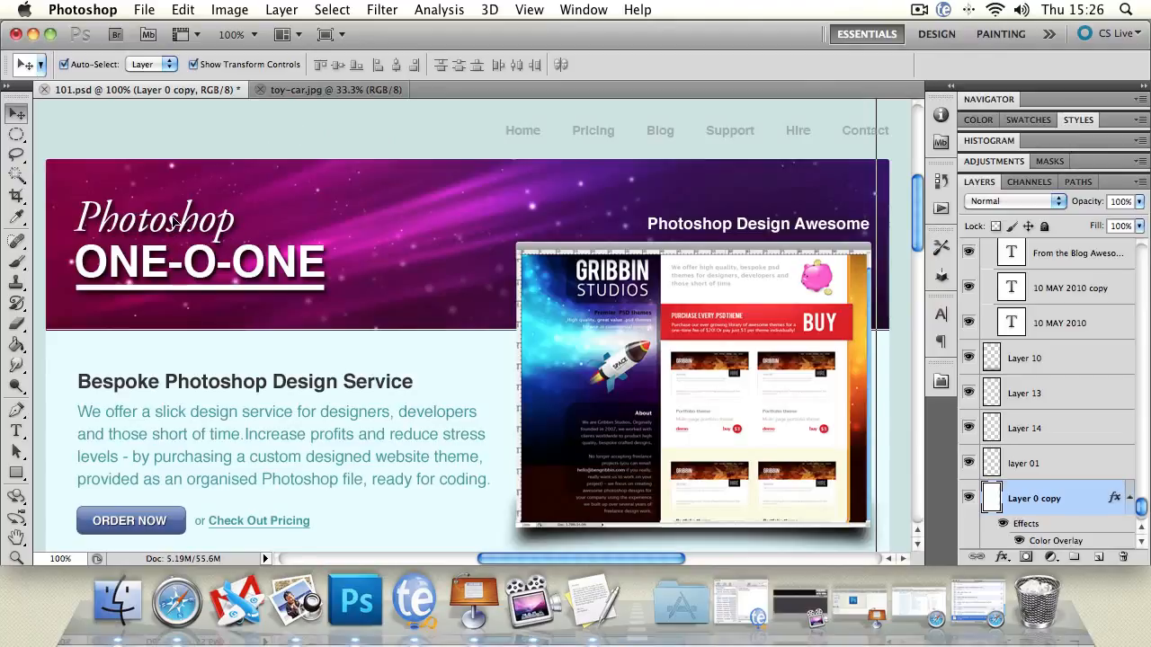
pyautogui.click(243, 254)
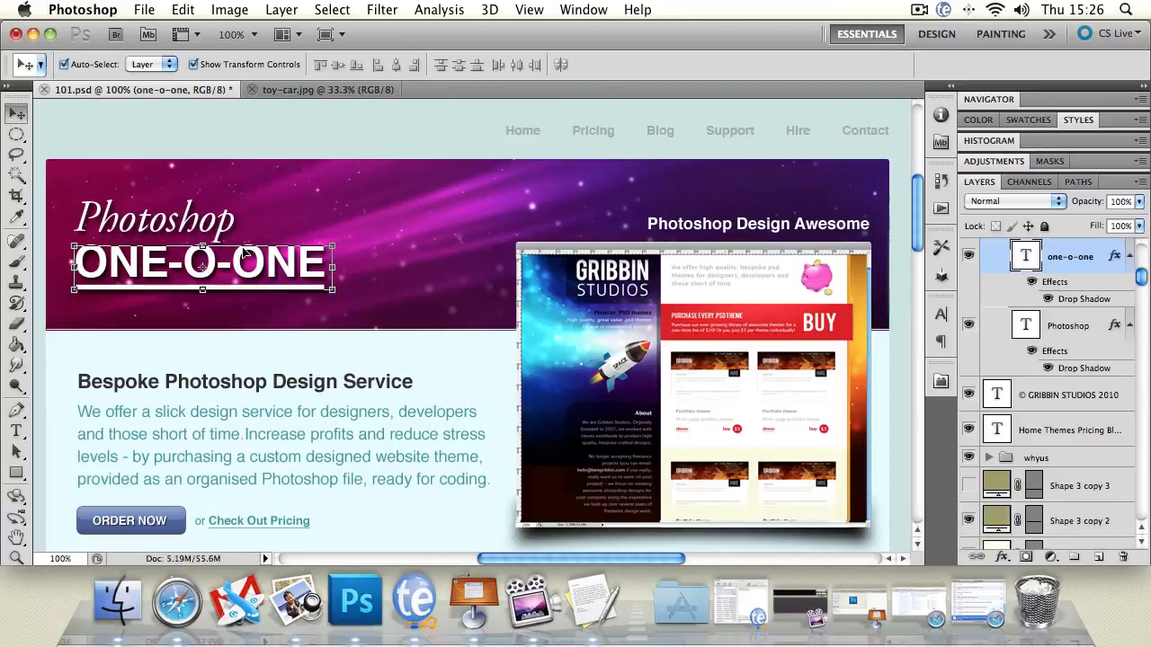
pyautogui.moveTo(244, 254)
pyautogui.mouseDown()
pyautogui.moveTo(356, 254)
pyautogui.moveTo(293, 254)
pyautogui.moveTo(281, 270)
pyautogui.moveTo(350, 313)
pyautogui.moveTo(430, 160)
pyautogui.moveTo(466, 118)
pyautogui.moveTo(439, 284)
pyautogui.moveTo(263, 284)
pyautogui.moveTo(257, 265)
pyautogui.mouseUp()
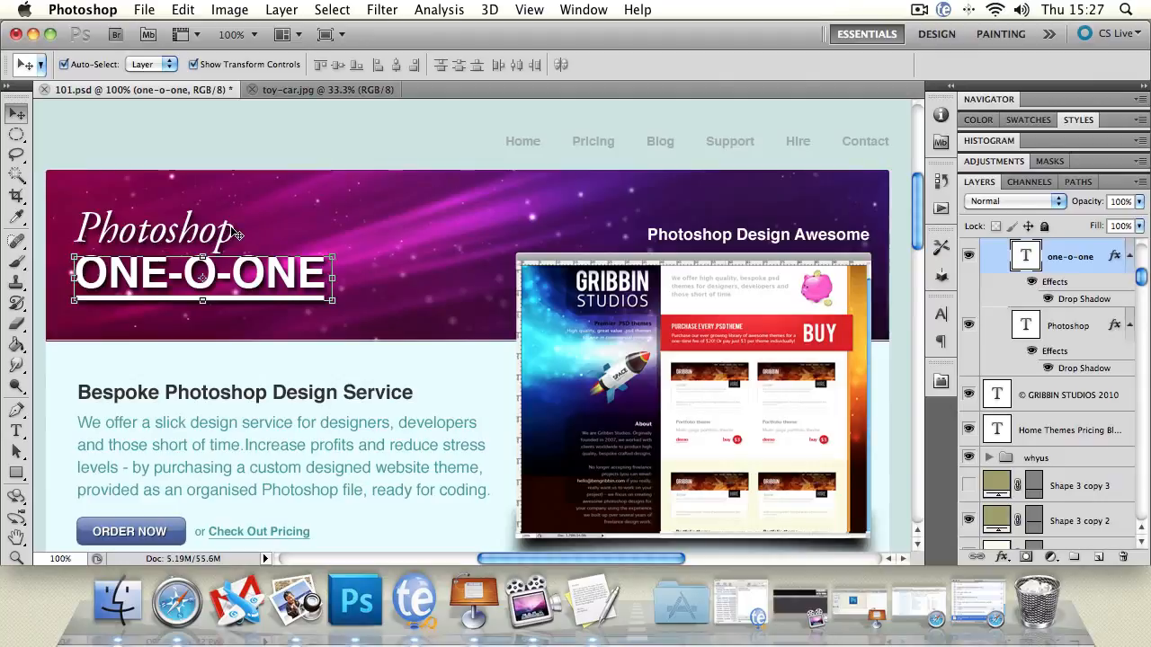
# - Add the Photoshop text and the underline shape to the selection and move all three slightly right and up
pyautogui.keyDown('shift'); pyautogui.click(234, 234); pyautogui.keyUp('shift')
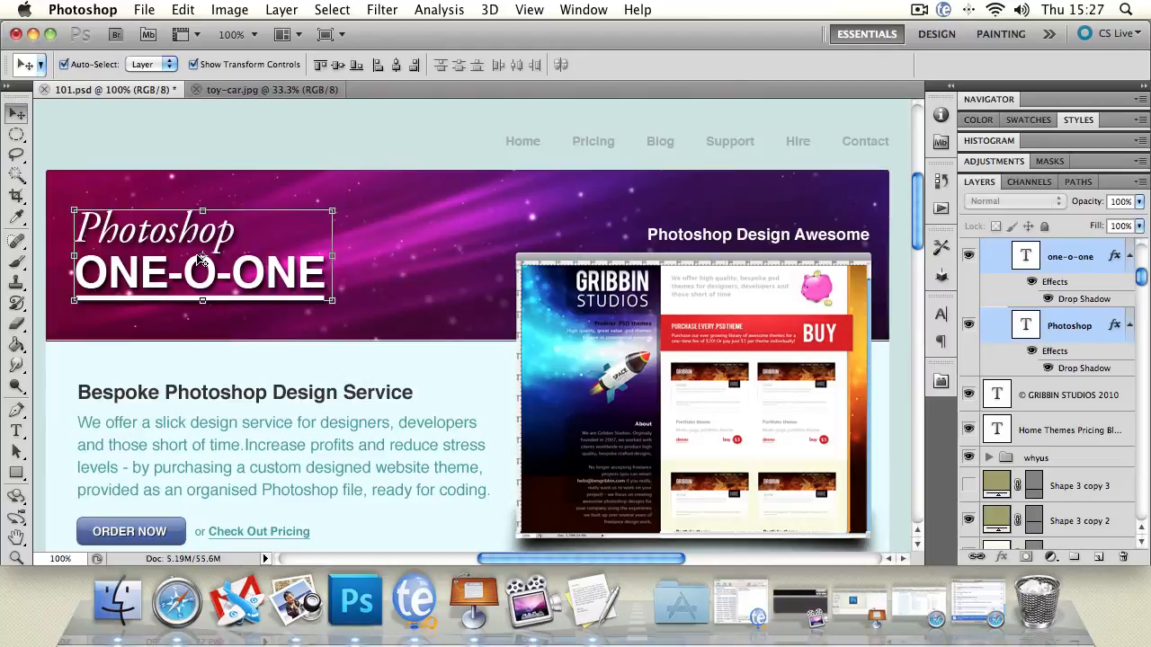
pyautogui.keyDown('shift'); pyautogui.click(256, 302); pyautogui.keyUp('shift')
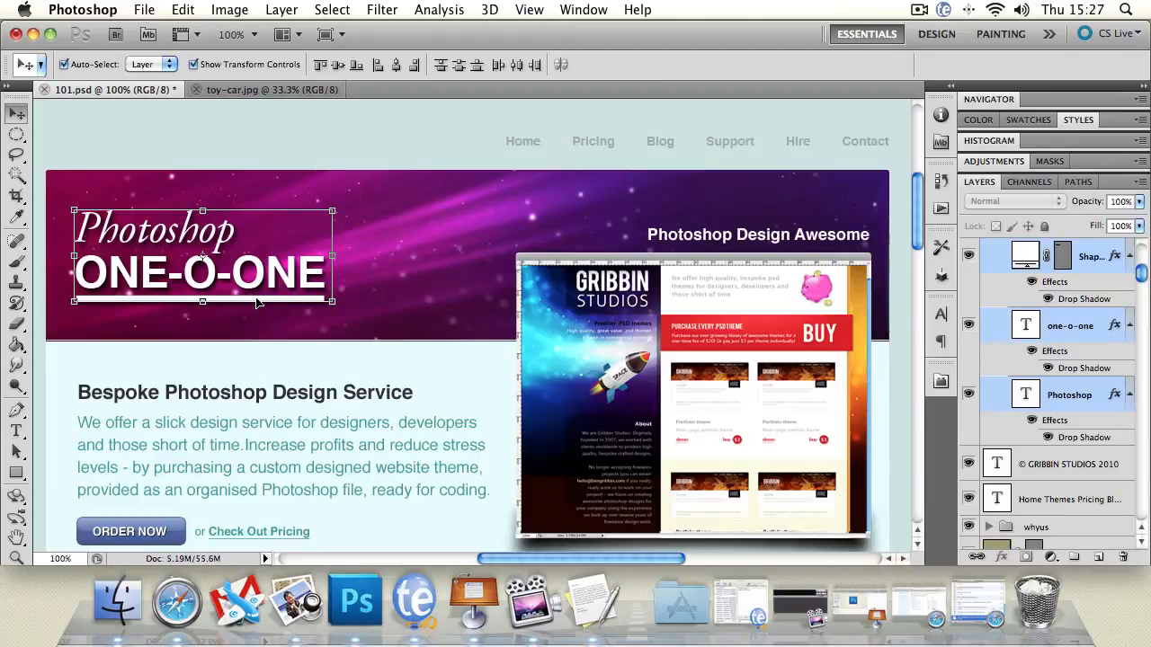
pyautogui.moveTo(256, 302)
pyautogui.mouseDown()
pyautogui.moveTo(309, 312)
pyautogui.moveTo(288, 278)
pyautogui.moveTo(275, 302)
pyautogui.mouseUp()
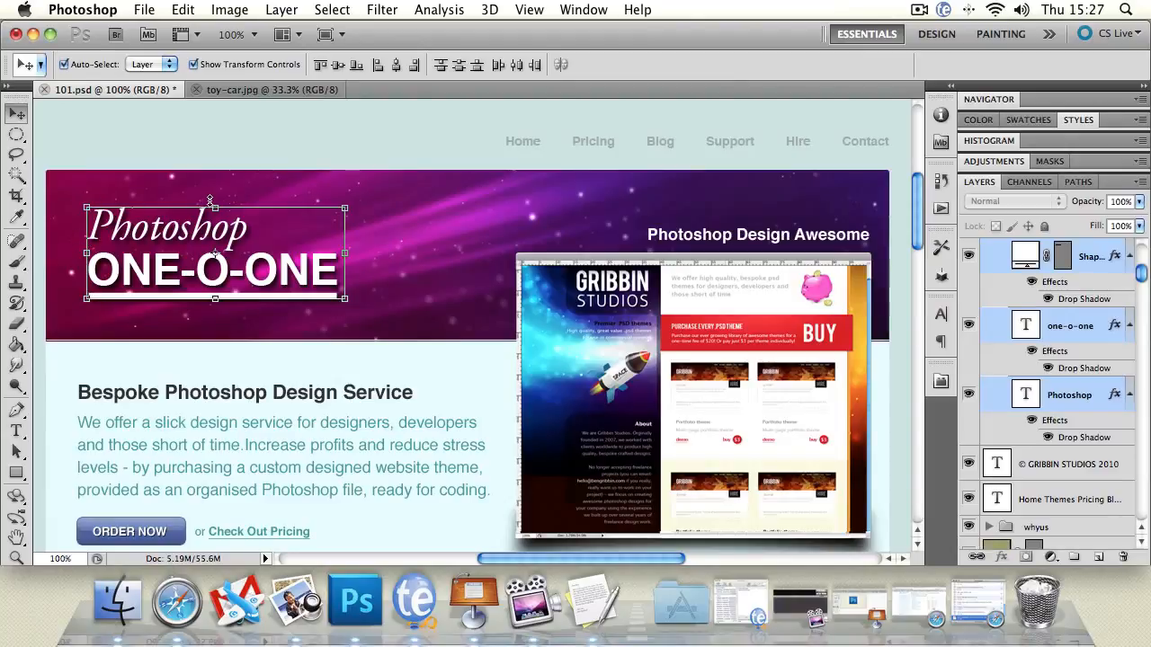
# - Use Free Transform to enlarge the three selected title layers to about 134% width and 141% height
pyautogui.click(347, 206)
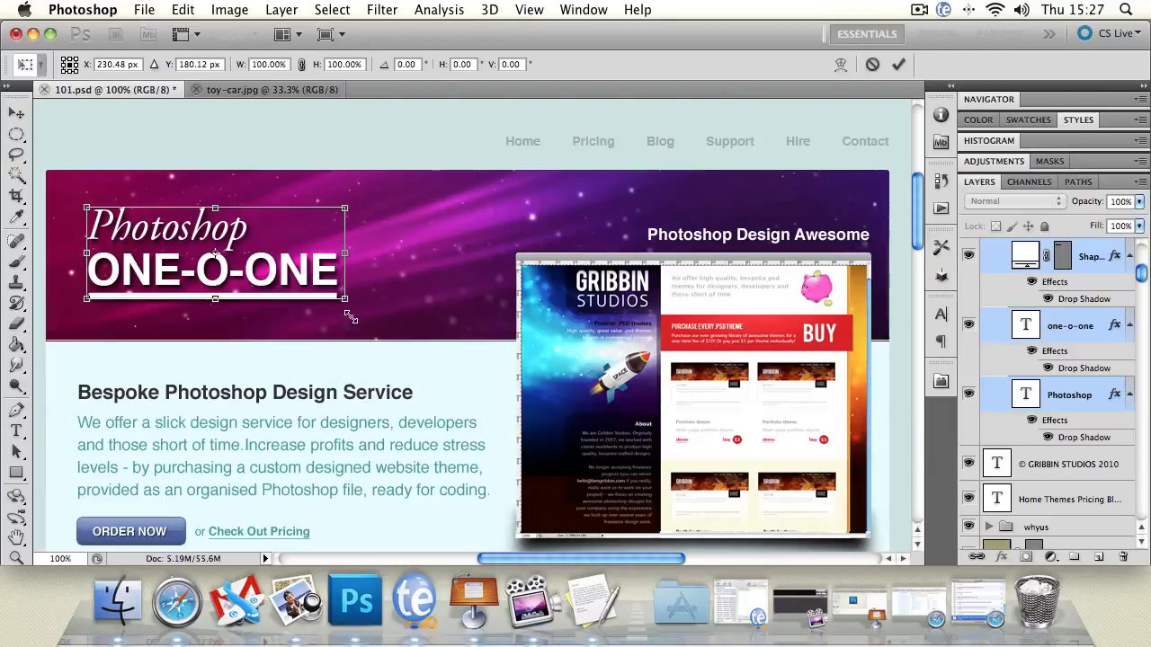
pyautogui.moveTo(345, 254); pyautogui.dragTo(340, 253)
pyautogui.moveTo(215, 208)
pyautogui.mouseDown()
pyautogui.moveTo(215, 153)
pyautogui.moveTo(217, 218)
pyautogui.mouseUp()
pyautogui.moveTo(345, 309); pyautogui.dragTo(352, 313)
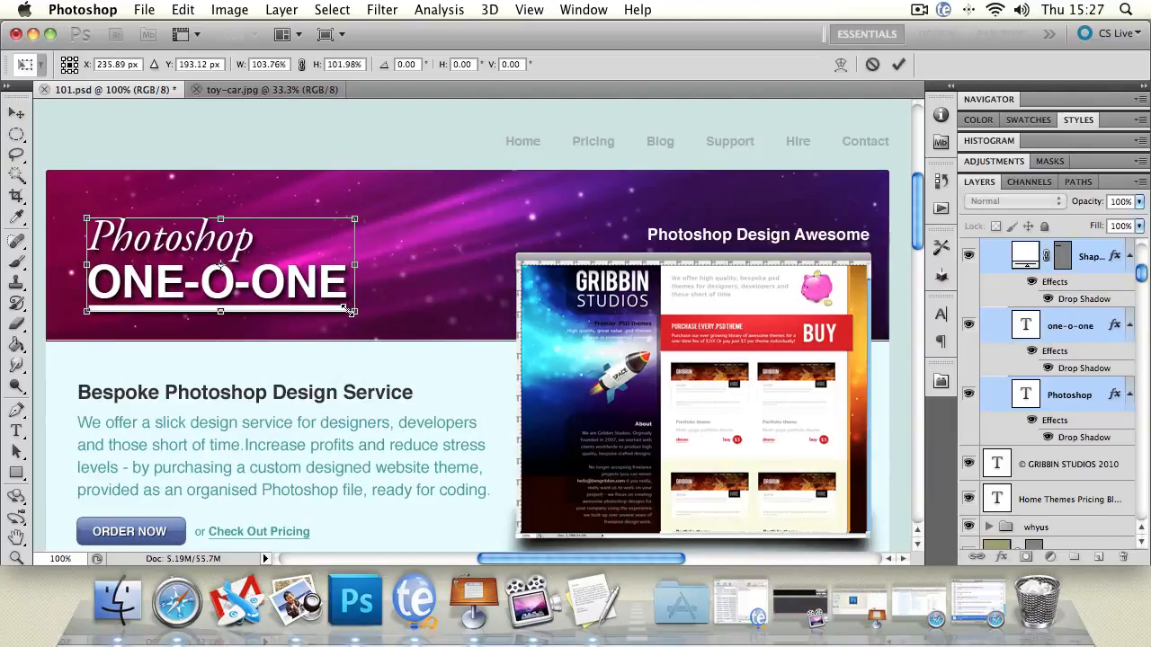
pyautogui.moveTo(350, 311); pyautogui.dragTo(359, 316)
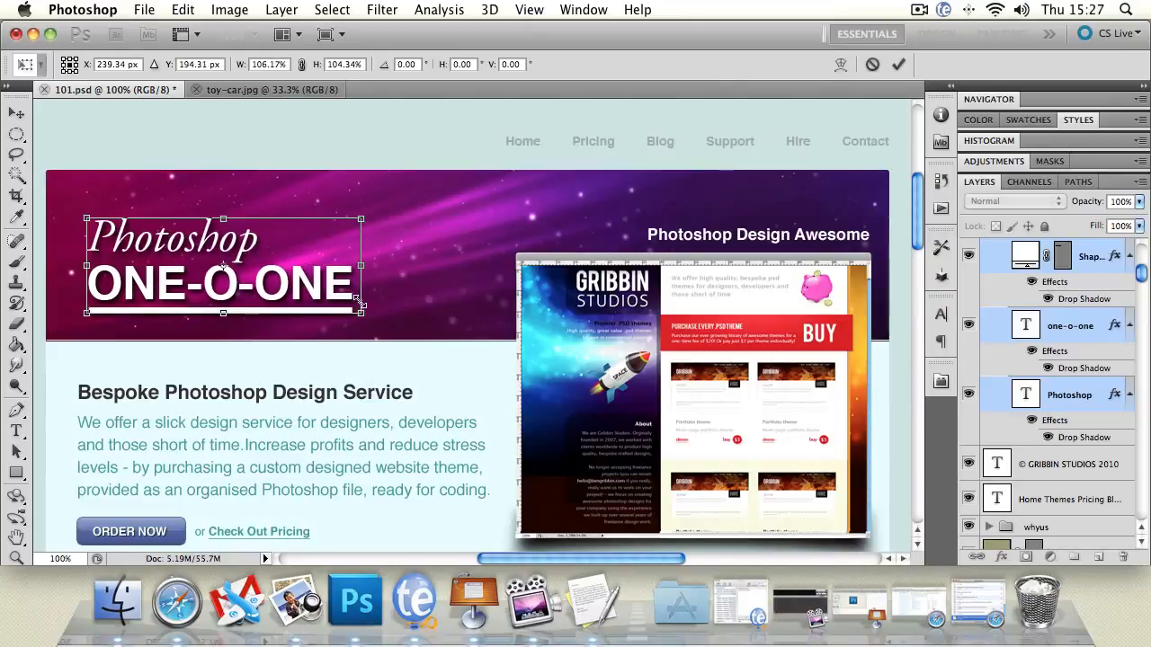
pyautogui.moveTo(357, 263)
pyautogui.mouseDown()
pyautogui.moveTo(379, 266)
pyautogui.moveTo(347, 269)
pyautogui.mouseUp()
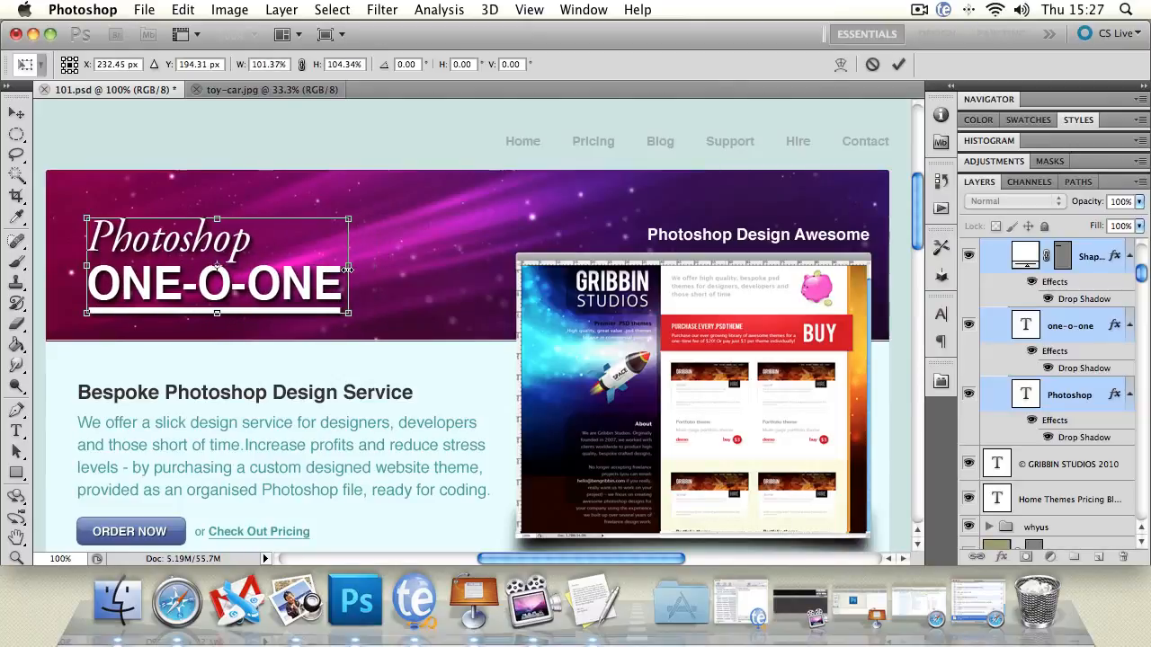
pyautogui.moveTo(350, 312); pyautogui.dragTo(432, 345)
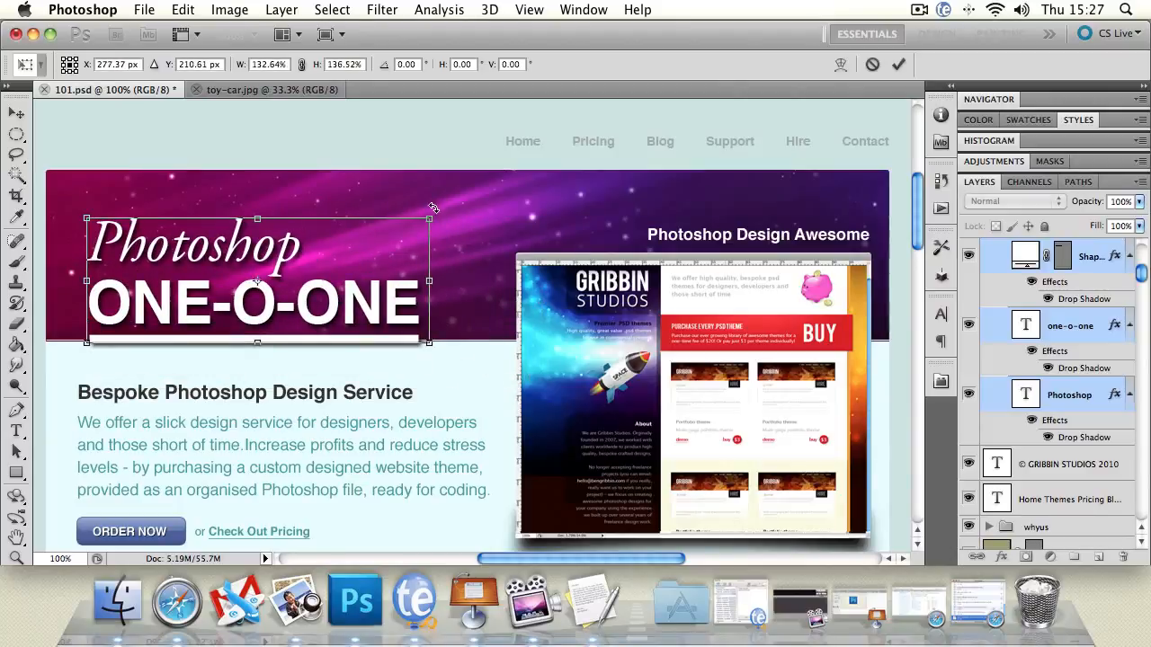
pyautogui.moveTo(427, 205); pyautogui.dragTo(443, 278)
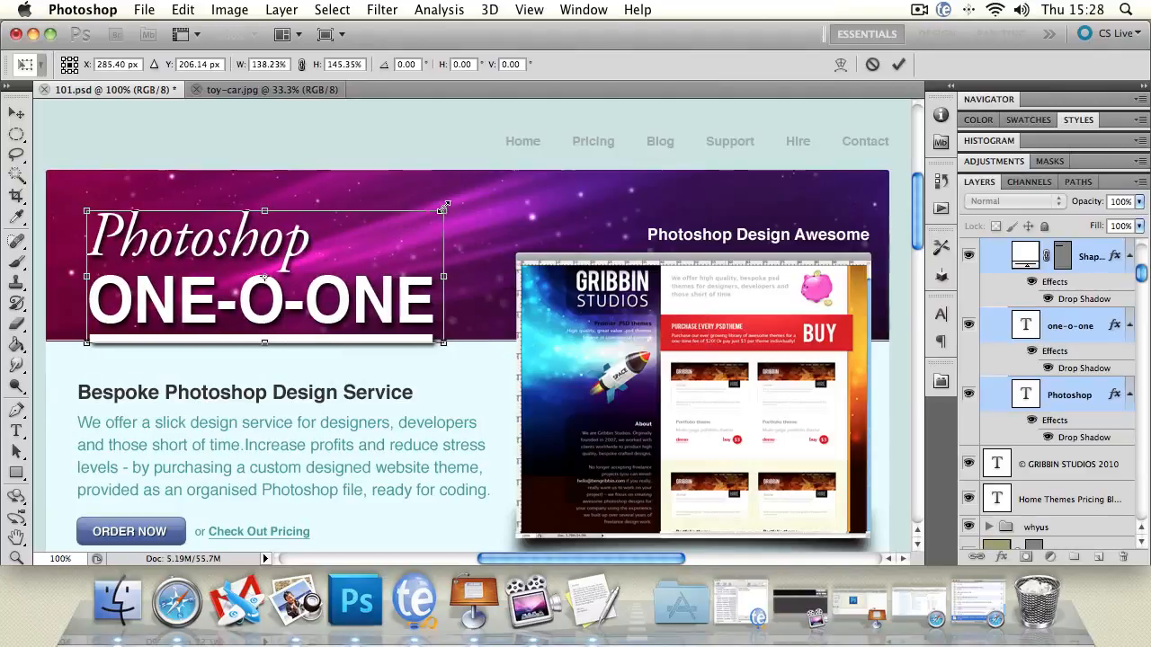
pyautogui.moveTo(443, 208); pyautogui.dragTo(434, 232)
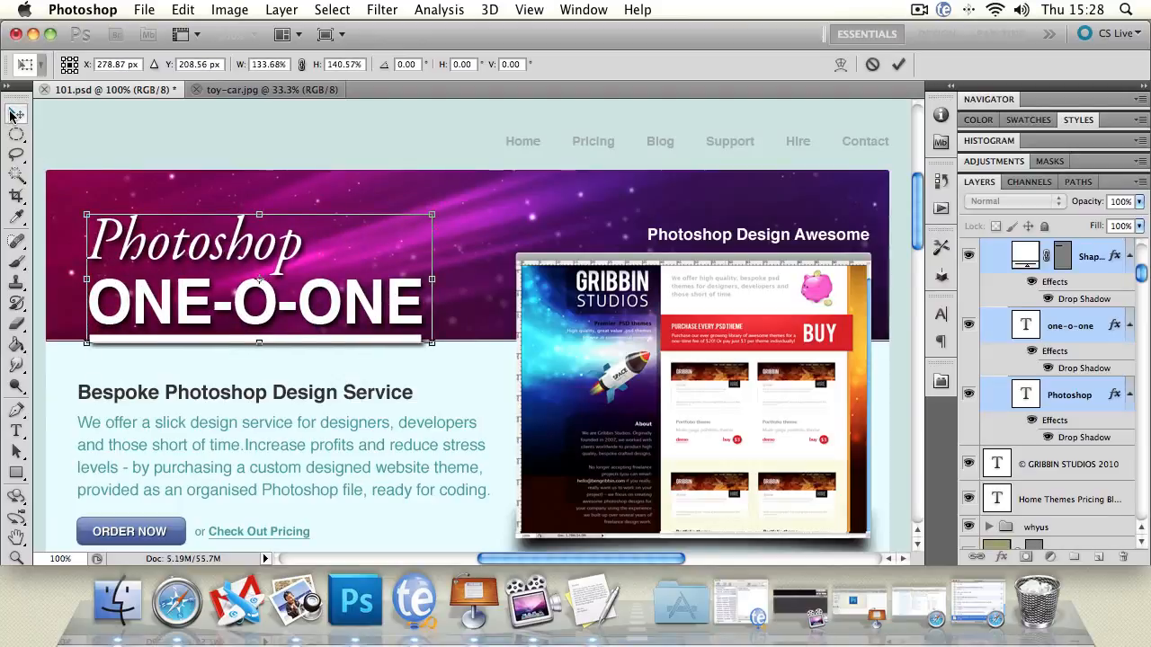
# - Move the enlarged title up within the banner and adjust its position to X 282.34 px and Y 182.50 px
pyautogui.moveTo(142, 243); pyautogui.dragTo(135, 223)
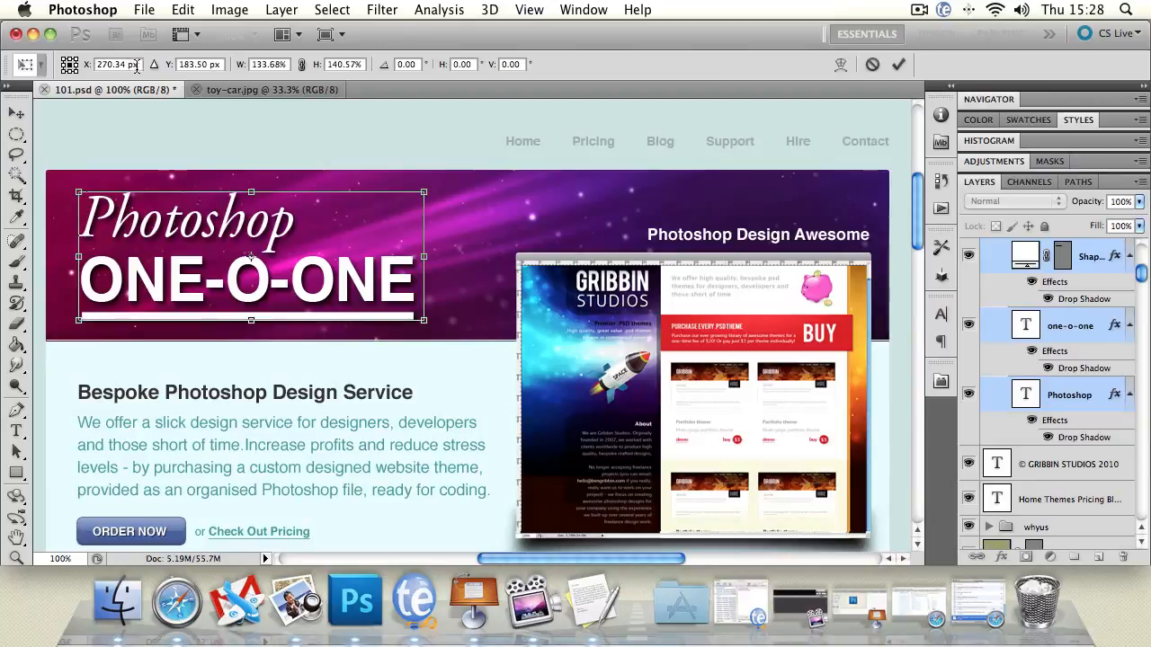
pyautogui.moveTo(95, 64); pyautogui.dragTo(167, 81)
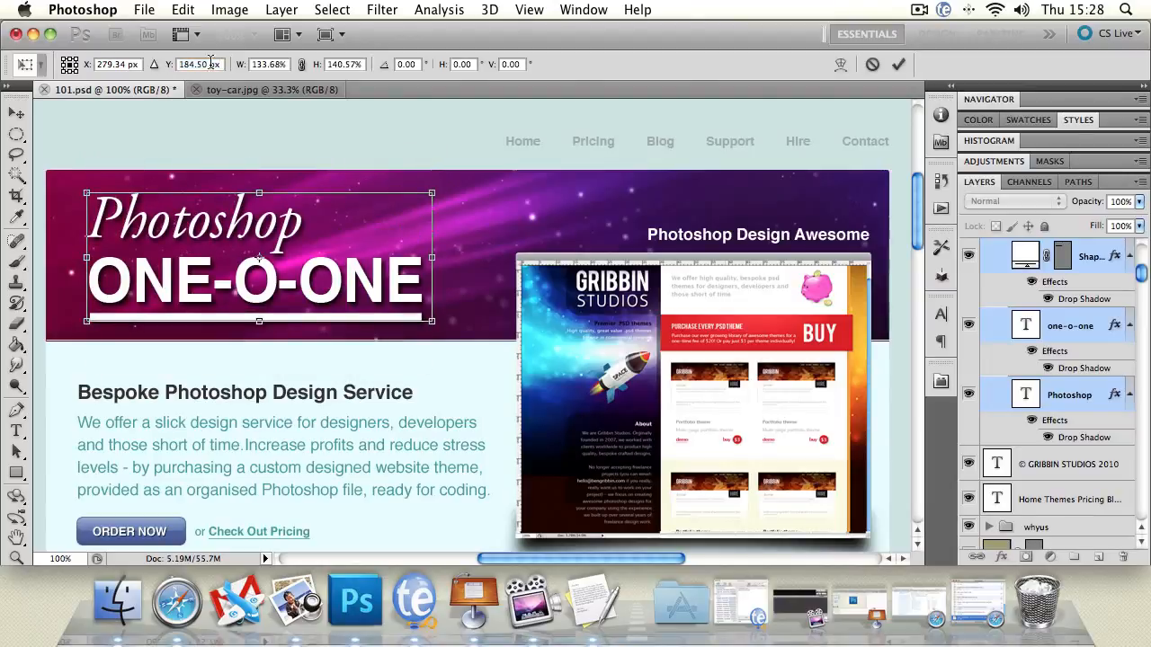
pyautogui.doubleClick(205, 65)
pyautogui.click(206, 65)
pyautogui.moveTo(167, 69); pyautogui.dragTo(160, 67)
pyautogui.moveTo(87, 69); pyautogui.dragTo(90, 69)
pyautogui.press('Tab')
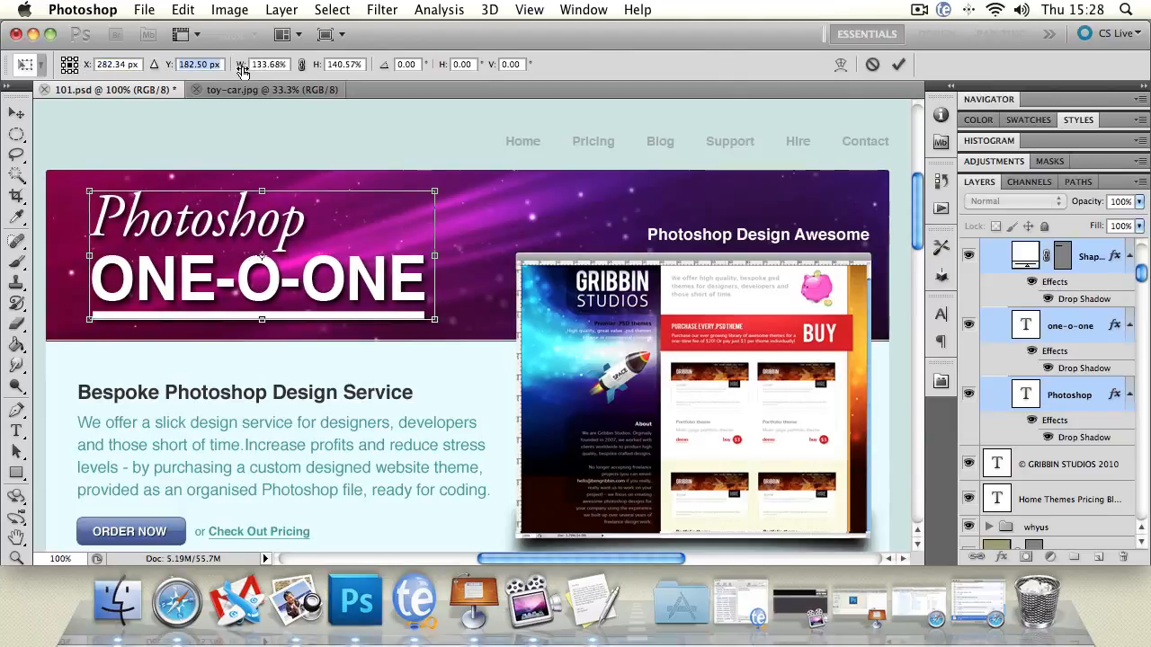
# - Widen the title to 138.68%, link width and height to keep the aspect ratio, and scale both to 199.68%
pyautogui.moveTo(242, 72); pyautogui.dragTo(246, 72)
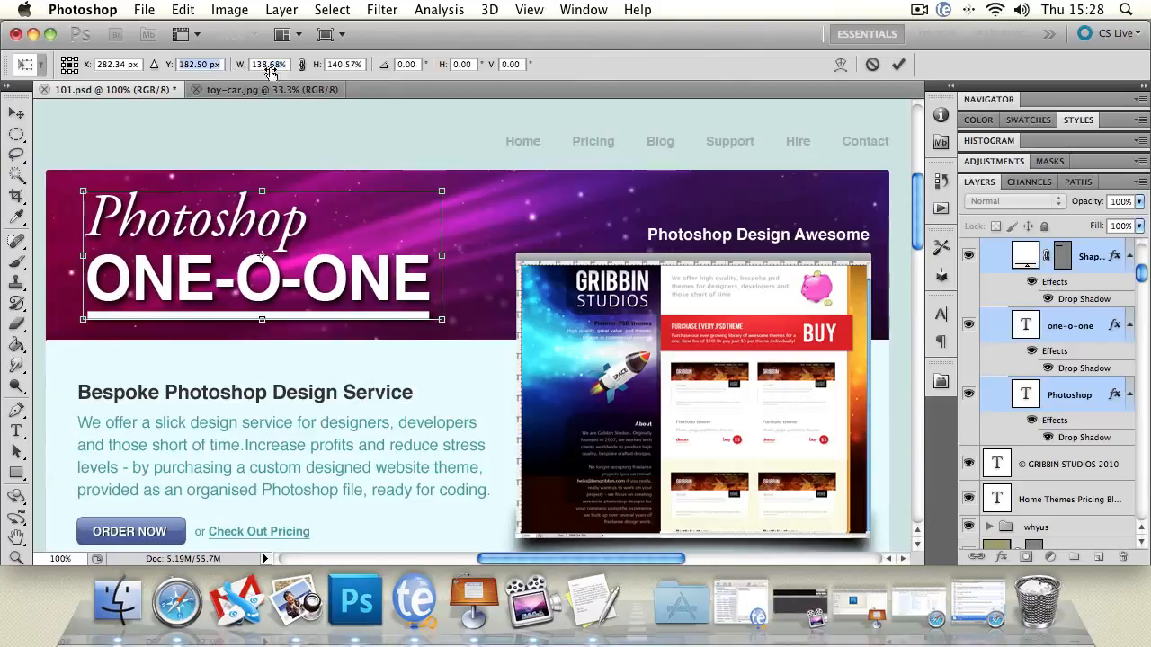
pyautogui.click(301, 66)
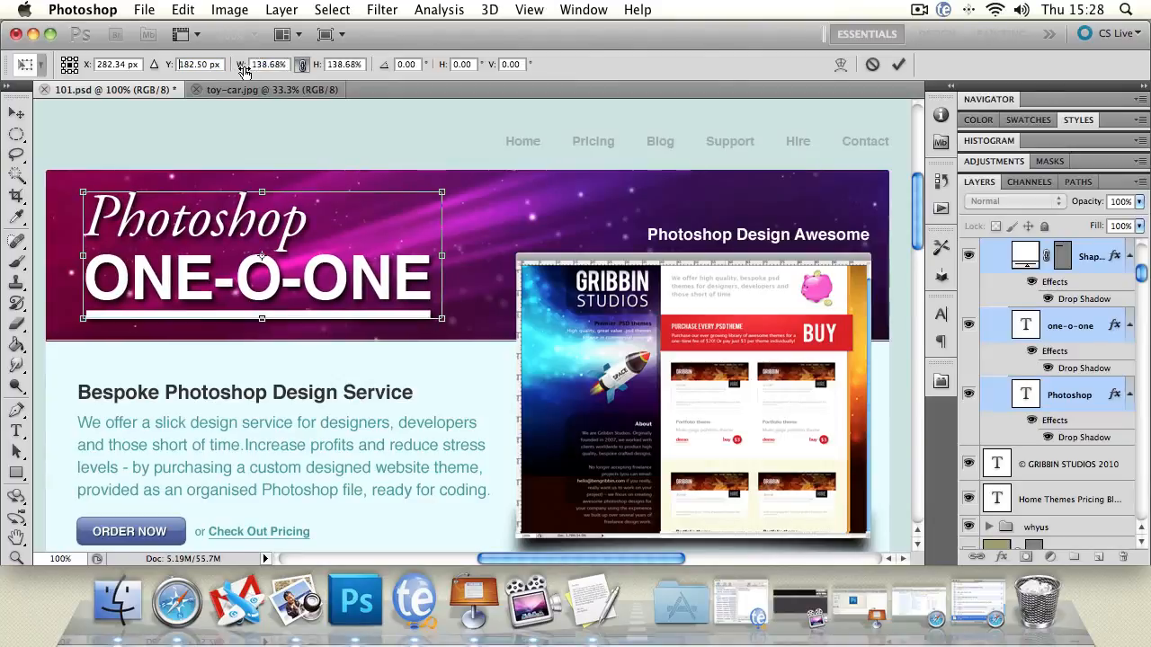
pyautogui.moveTo(243, 71); pyautogui.dragTo(300, 91)
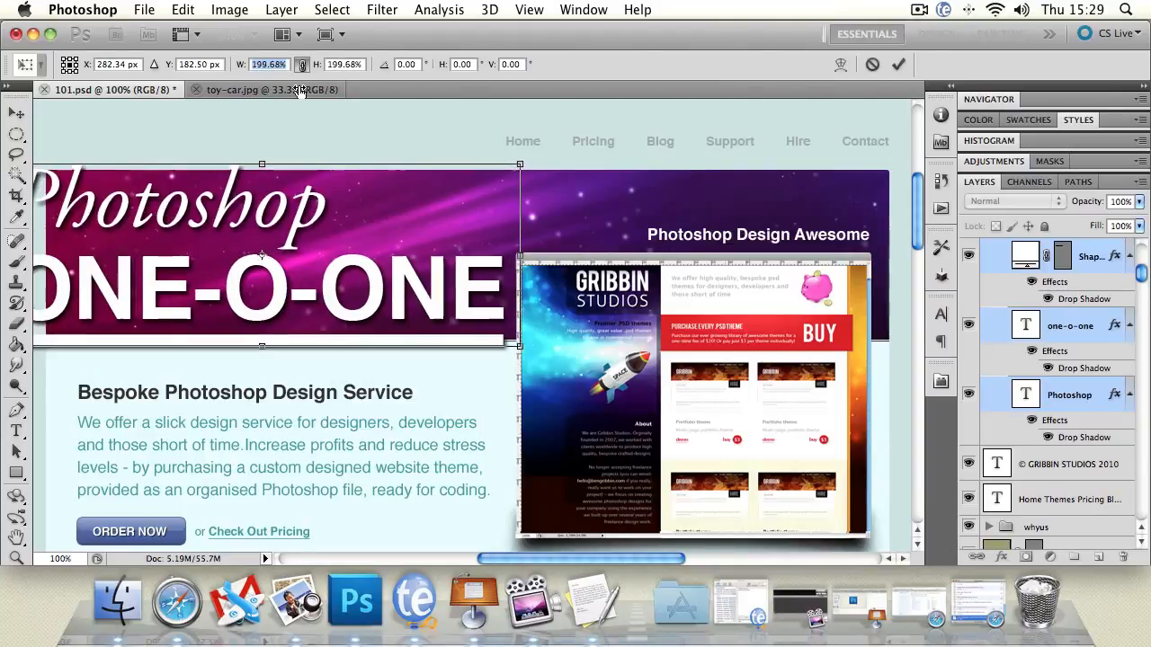
pyautogui.hotkey('shift', 'Tab')
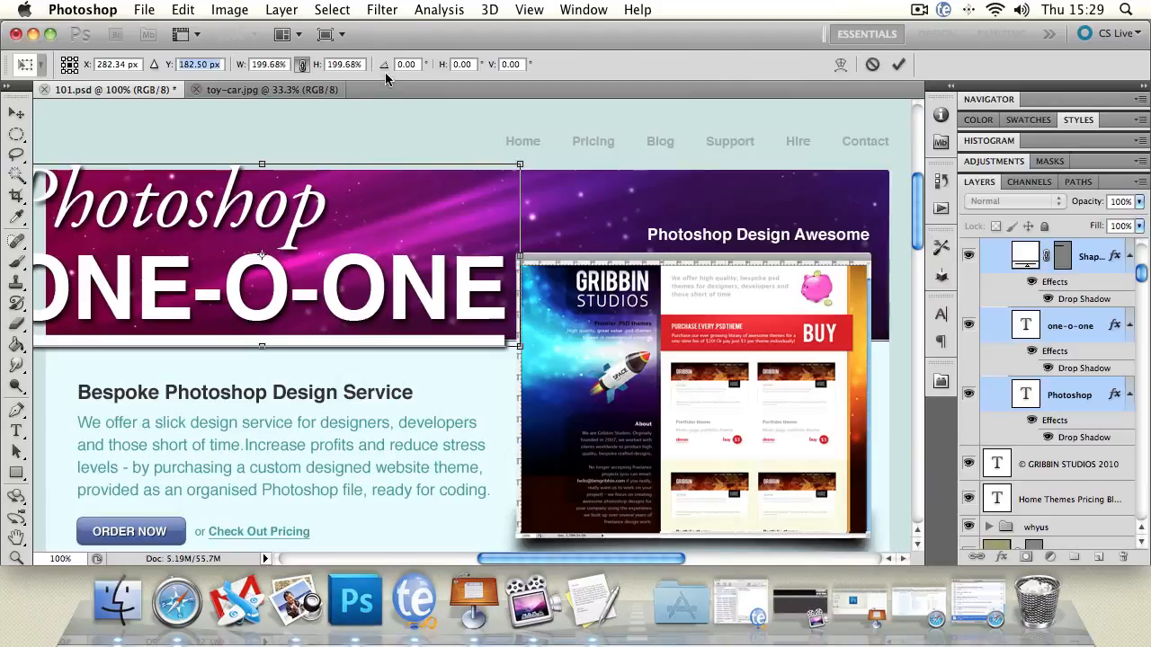
# - Rotate the title 0.13°, skew it 0.87° horizontally and 1.90° vertically, and apply the transformation
pyautogui.moveTo(384, 73); pyautogui.dragTo(370, 92)
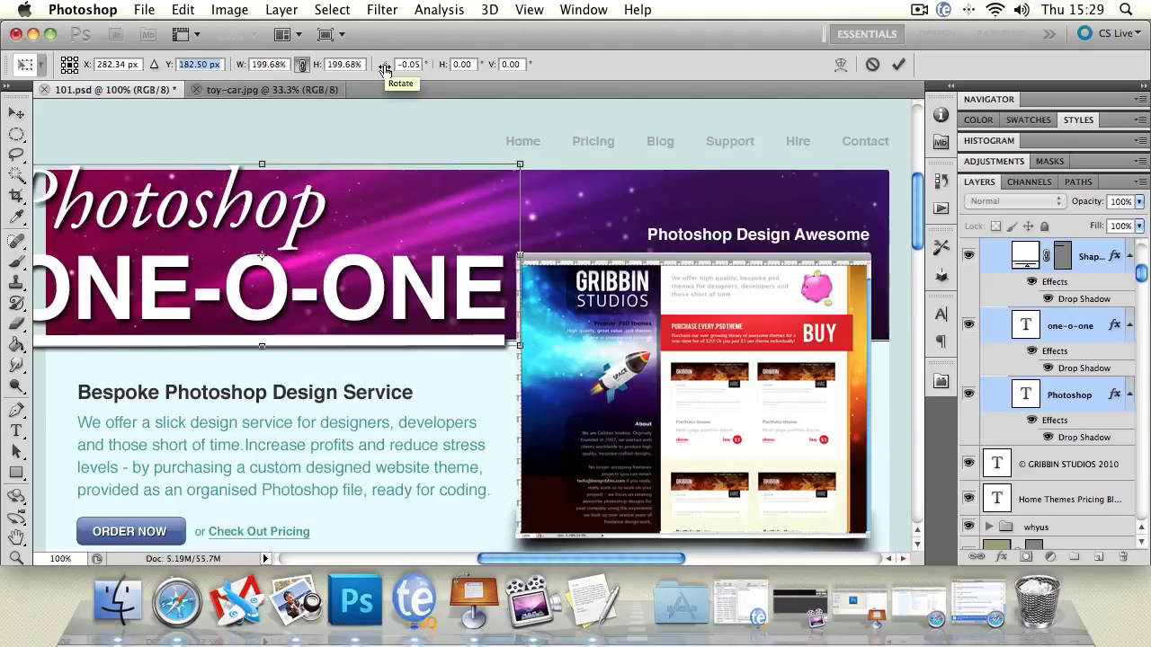
pyautogui.moveTo(385, 68); pyautogui.dragTo(459, 83)
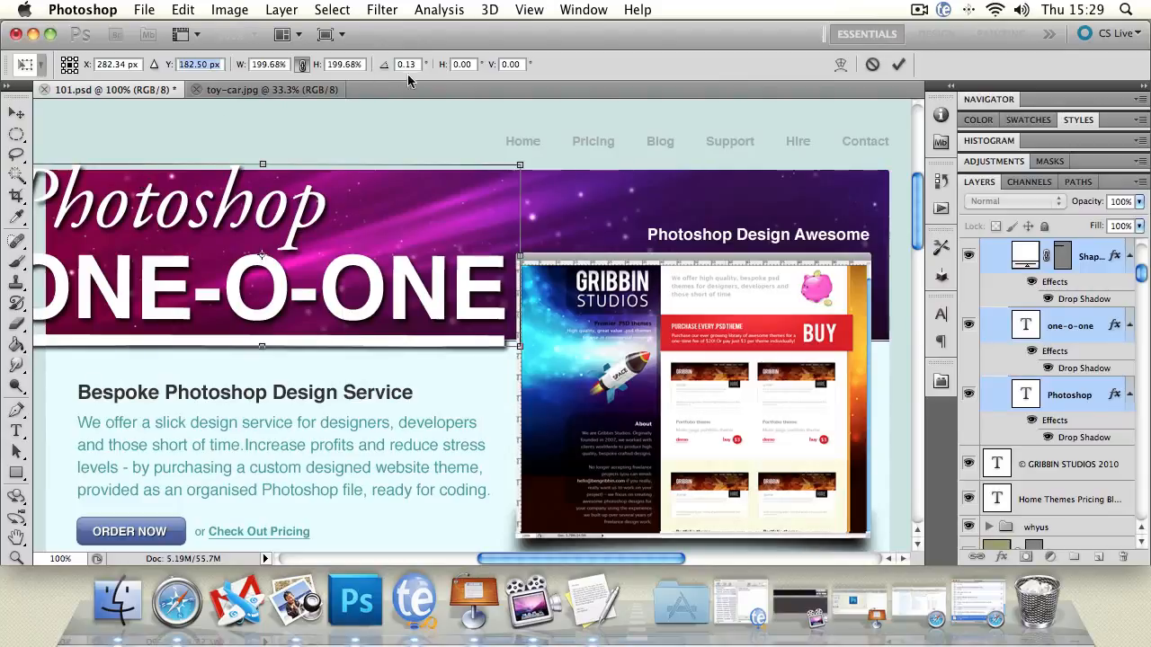
pyautogui.moveTo(442, 64); pyautogui.dragTo(195, 151)
pyautogui.click(16, 112)
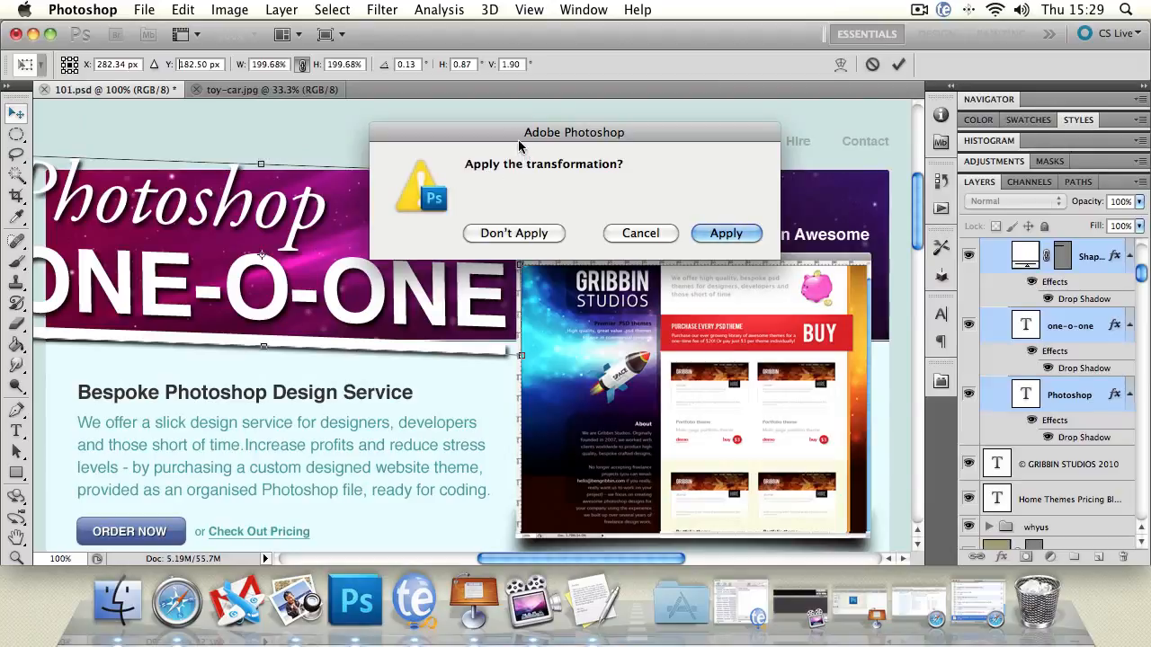
pyautogui.moveTo(518, 135); pyautogui.dragTo(314, 148)
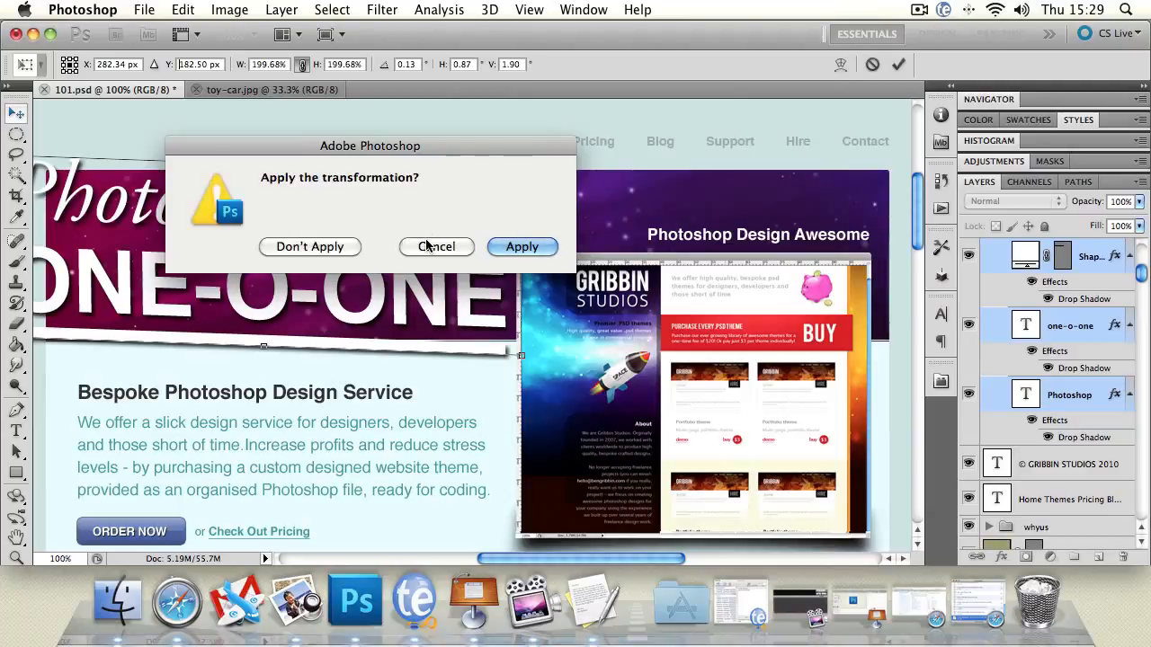
pyautogui.click(521, 246)
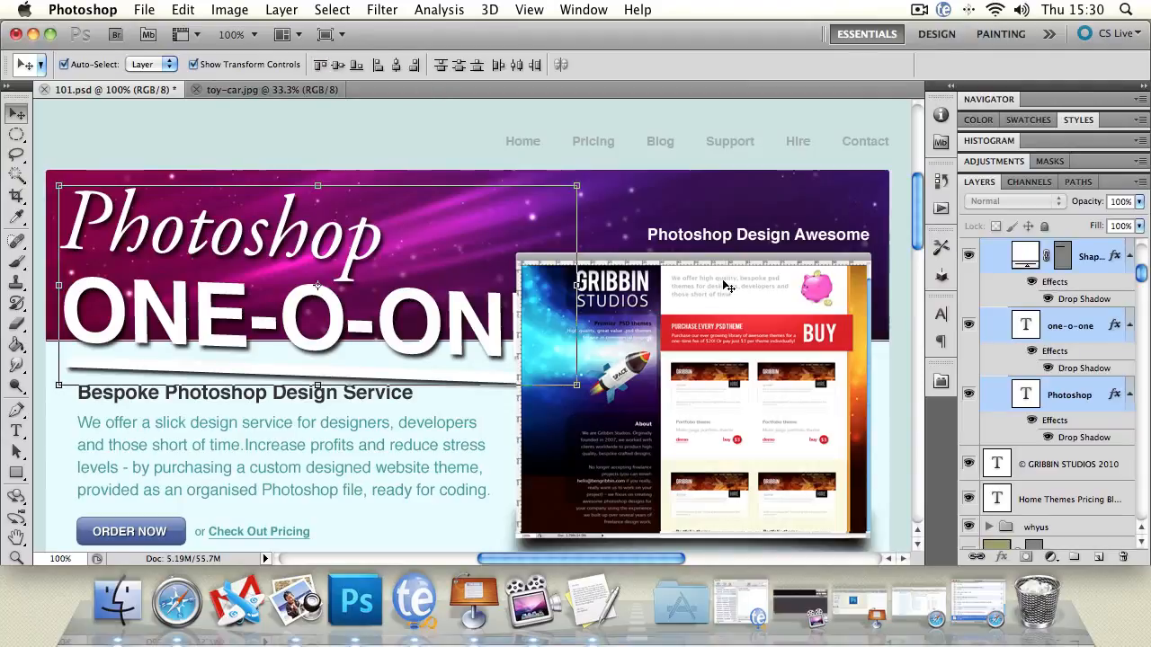
# - Nudge the Photoshop Design Awesome text down in four small increments, and revert the title to its state before the transform
pyautogui.click(710, 238)
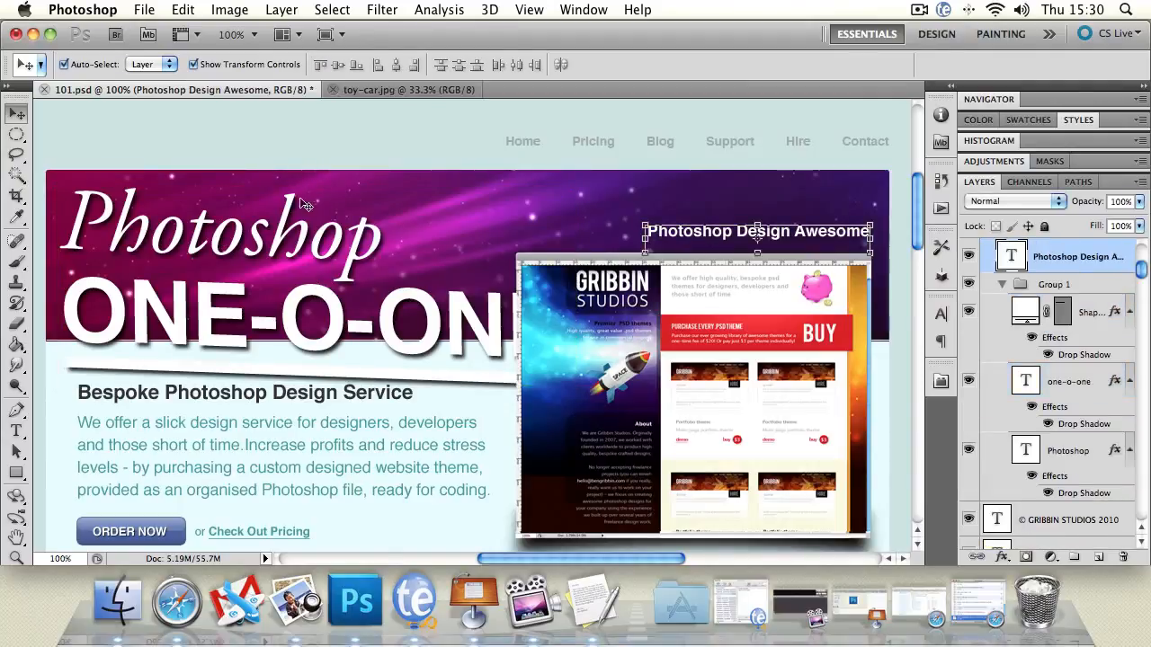
pyautogui.press('Down')
pyautogui.press('Down')
pyautogui.press('Down')
pyautogui.press('Down')
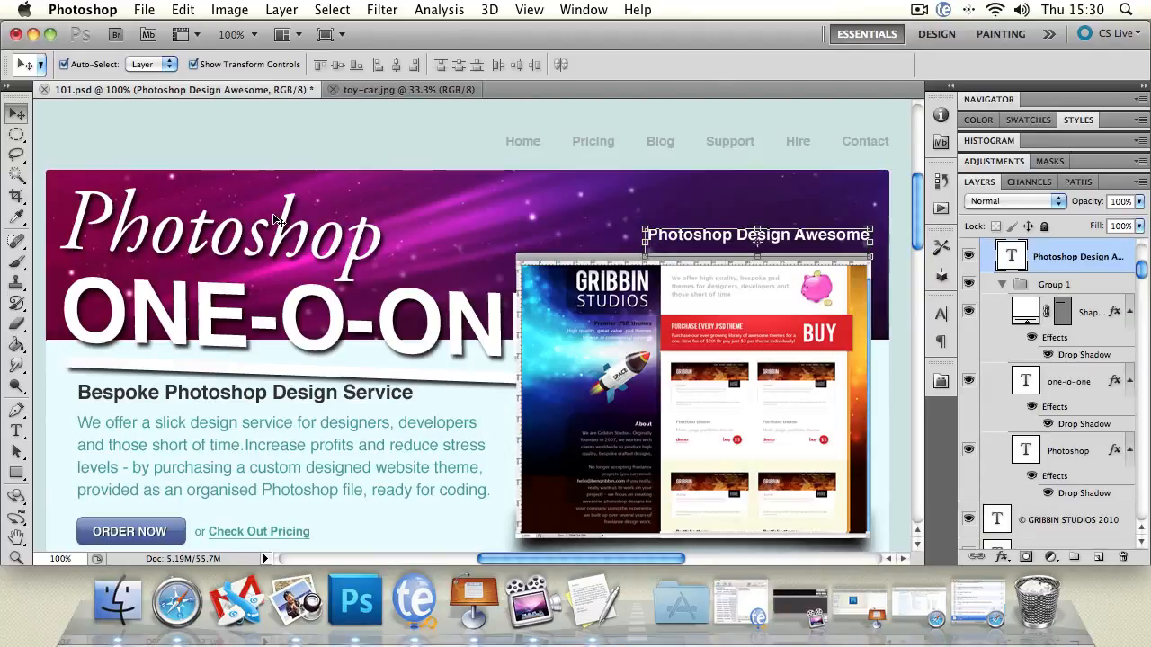
pyautogui.click(274, 220)
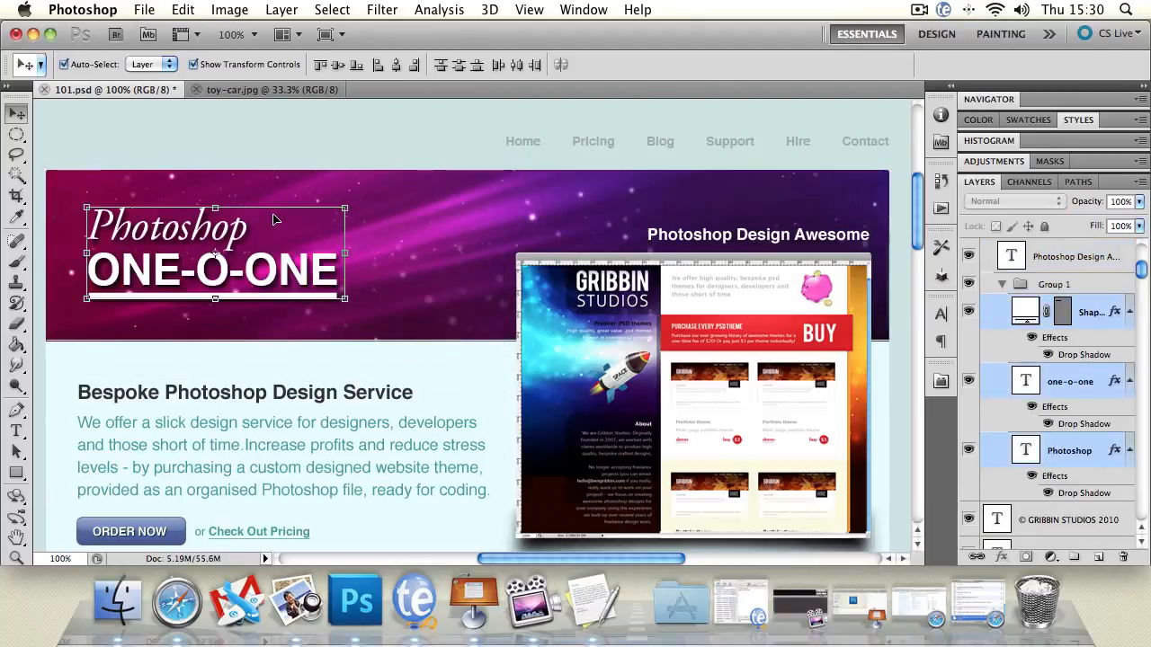
# - Shift the Photoshop text and, by a smaller amount, the ONE-O-ONE text to the right so their left edges are staggered
pyautogui.click(217, 148)
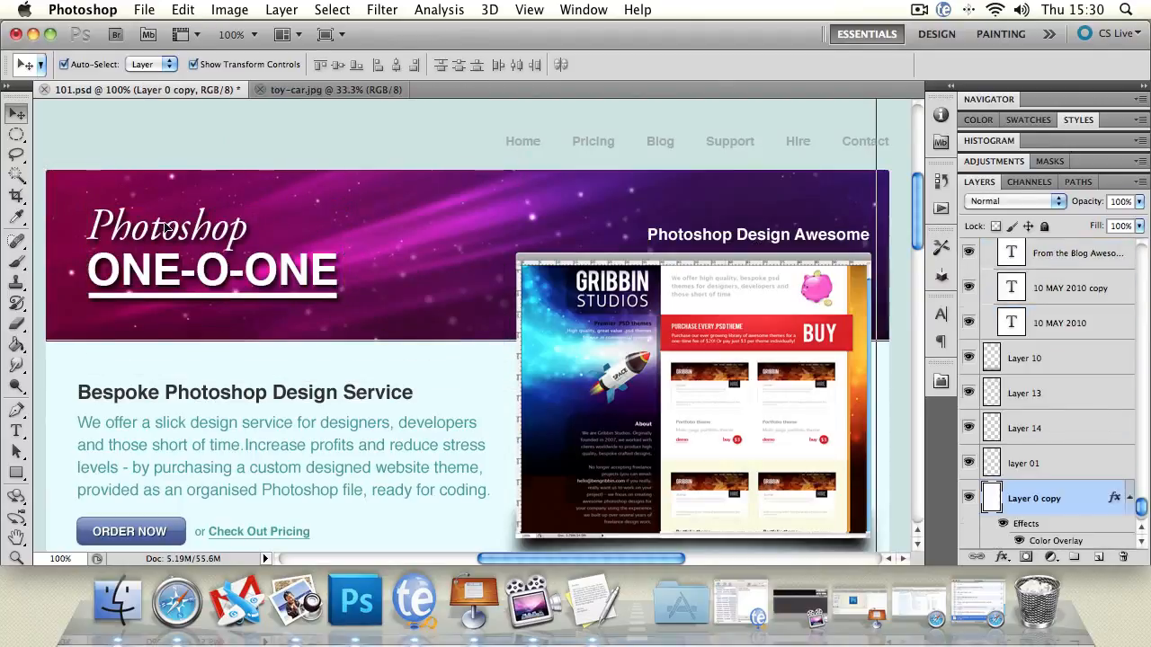
pyautogui.moveTo(166, 229); pyautogui.dragTo(208, 230)
pyautogui.moveTo(101, 270); pyautogui.dragTo(117, 269)
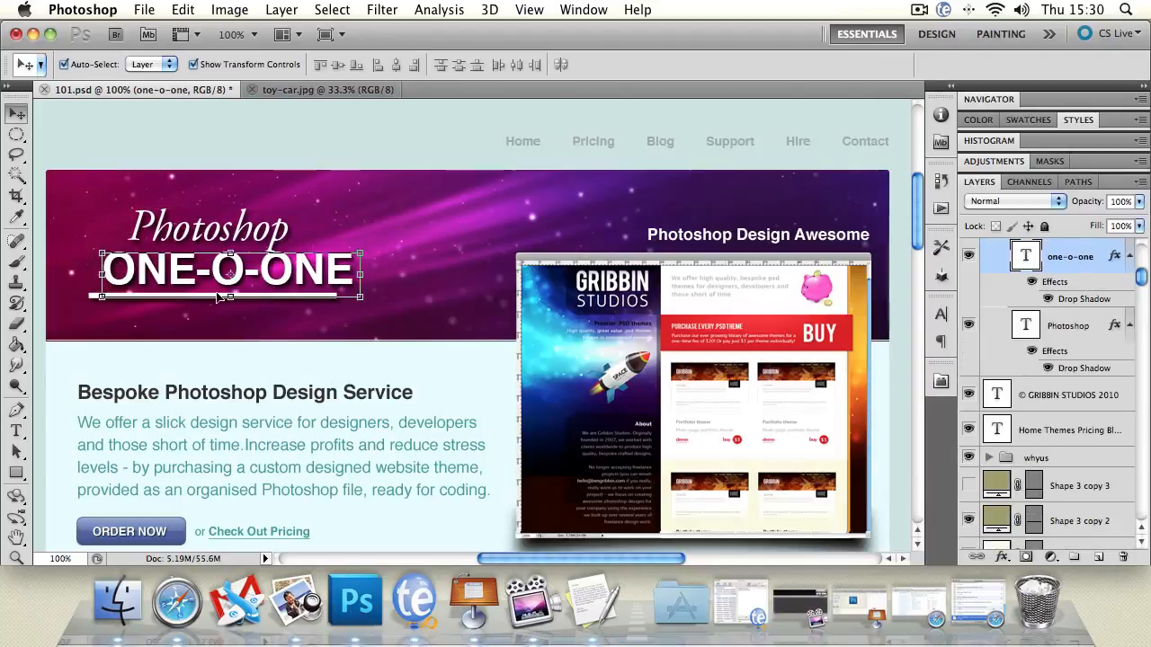
pyautogui.click(329, 141)
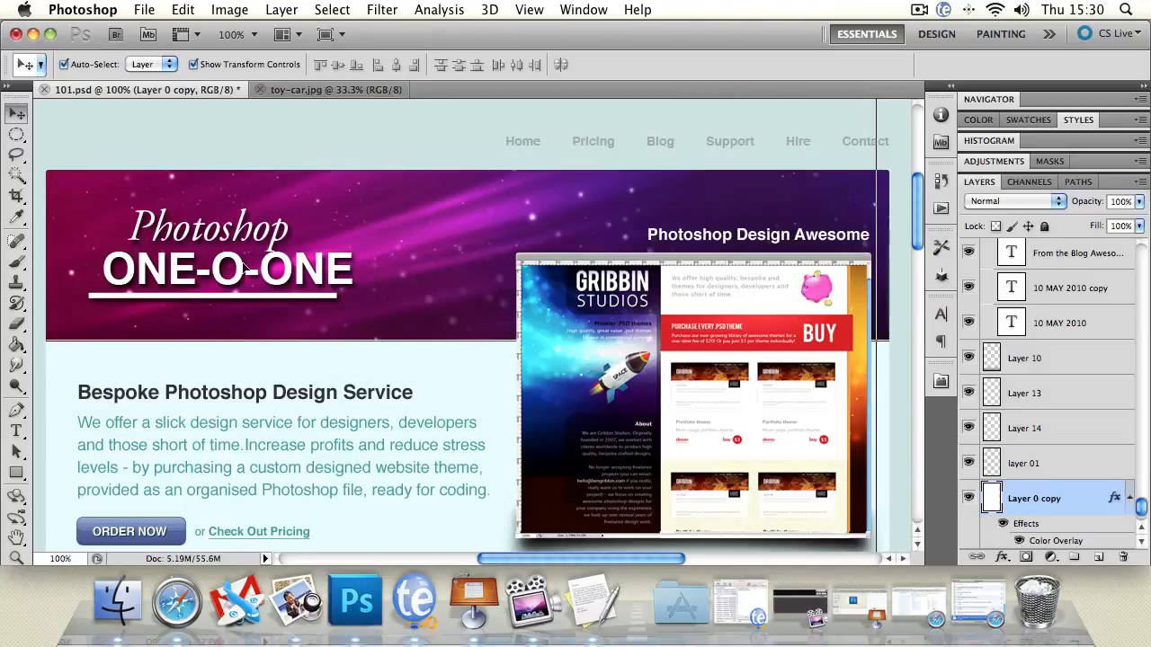
# - Select the Photoshop text, the underline shape and the ONE-O-ONE text together on the canvas
pyautogui.click(258, 296)
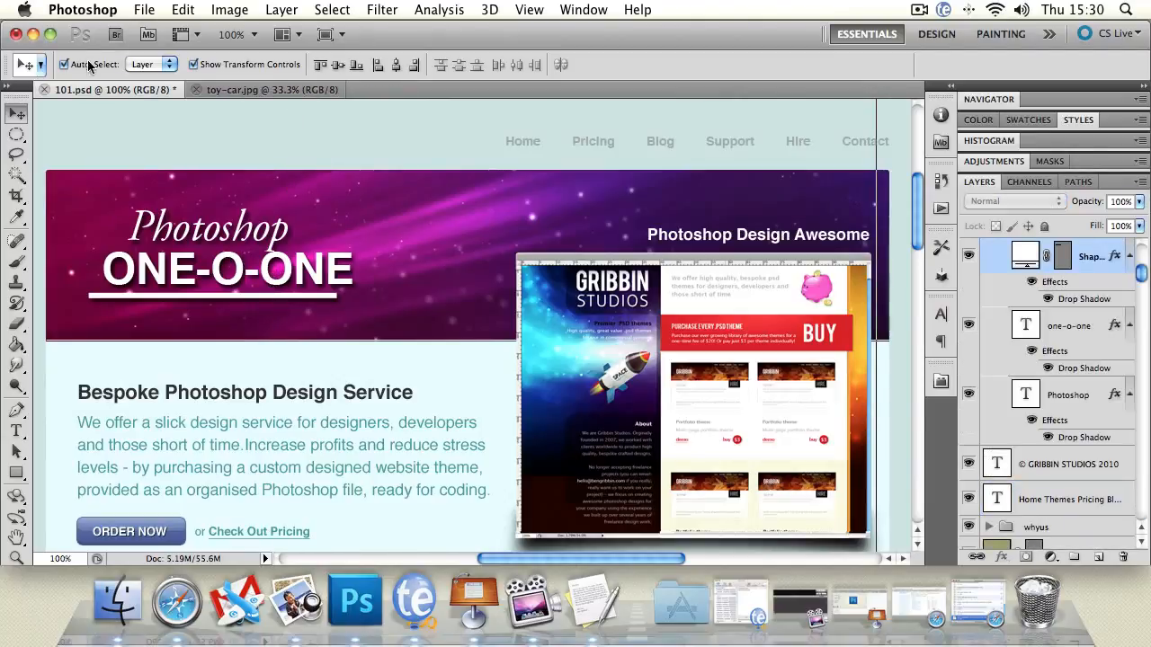
pyautogui.click(199, 267)
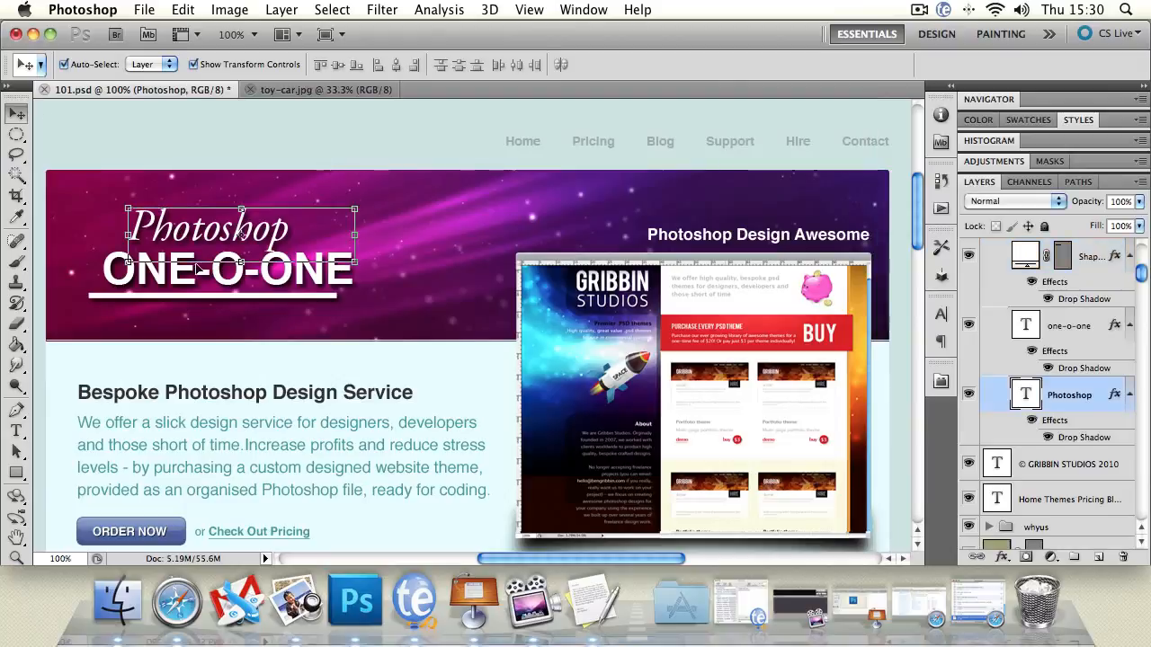
pyautogui.keyDown('shift'); pyautogui.click(114, 296); pyautogui.keyUp('shift')
pyautogui.keyDown('shift'); pyautogui.click(128, 262); pyautogui.keyUp('shift')
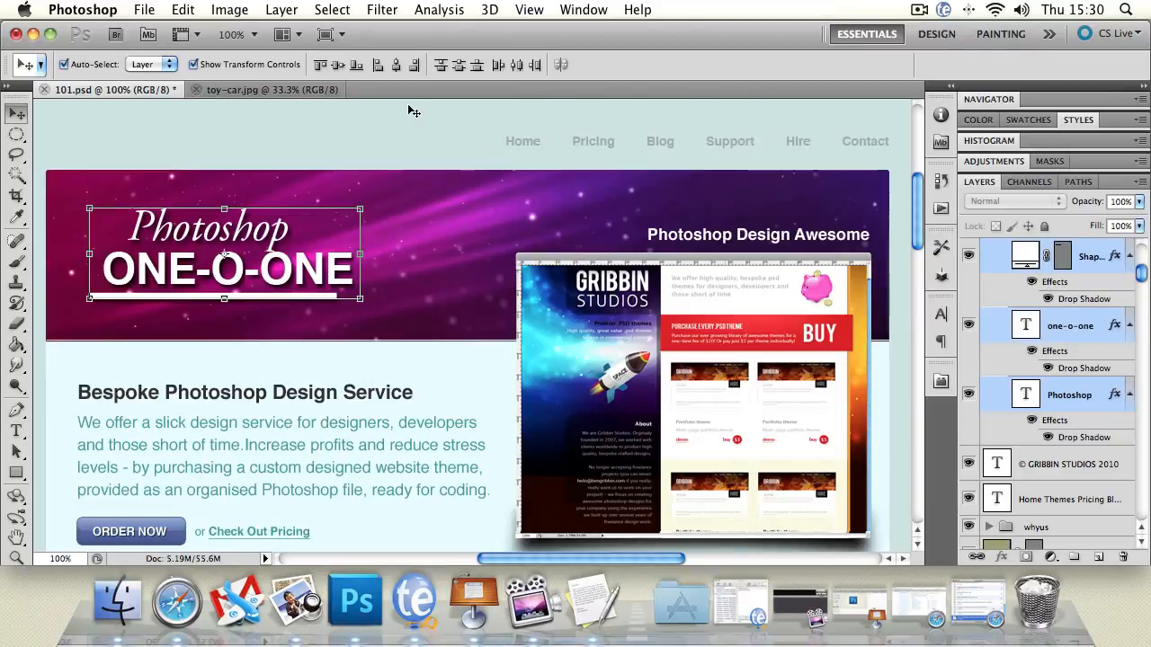
# - Align the three title layers by their vertical centers, left edges and horizontal centers
pyautogui.click(330, 66)
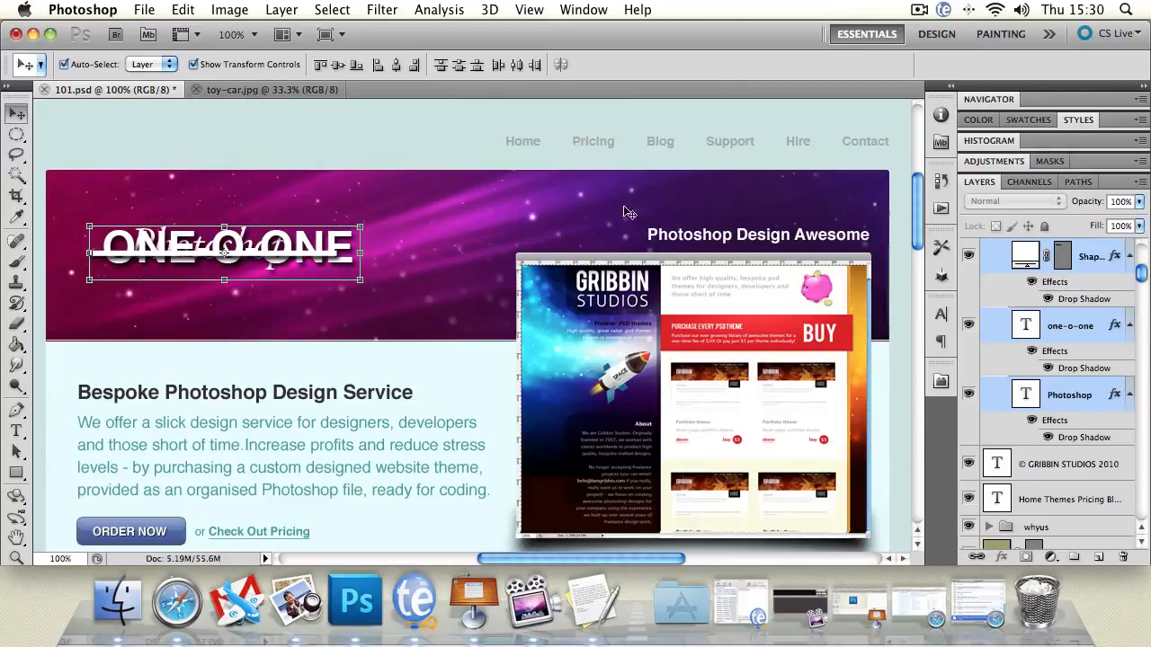
pyautogui.click(377, 65)
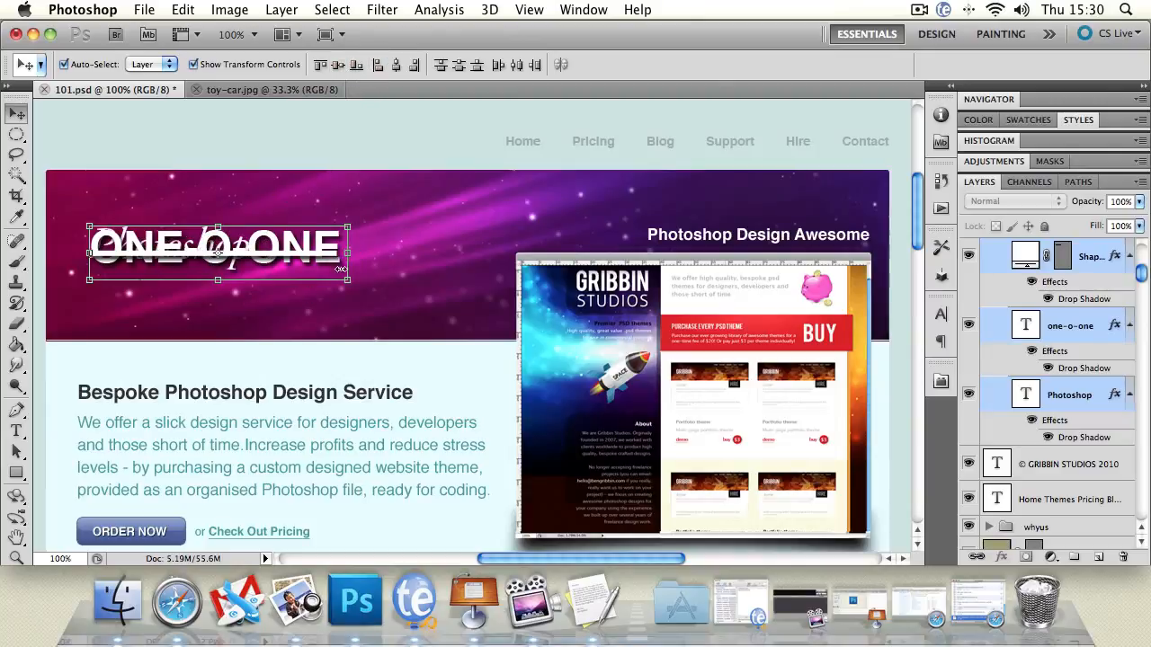
pyautogui.click(396, 67)
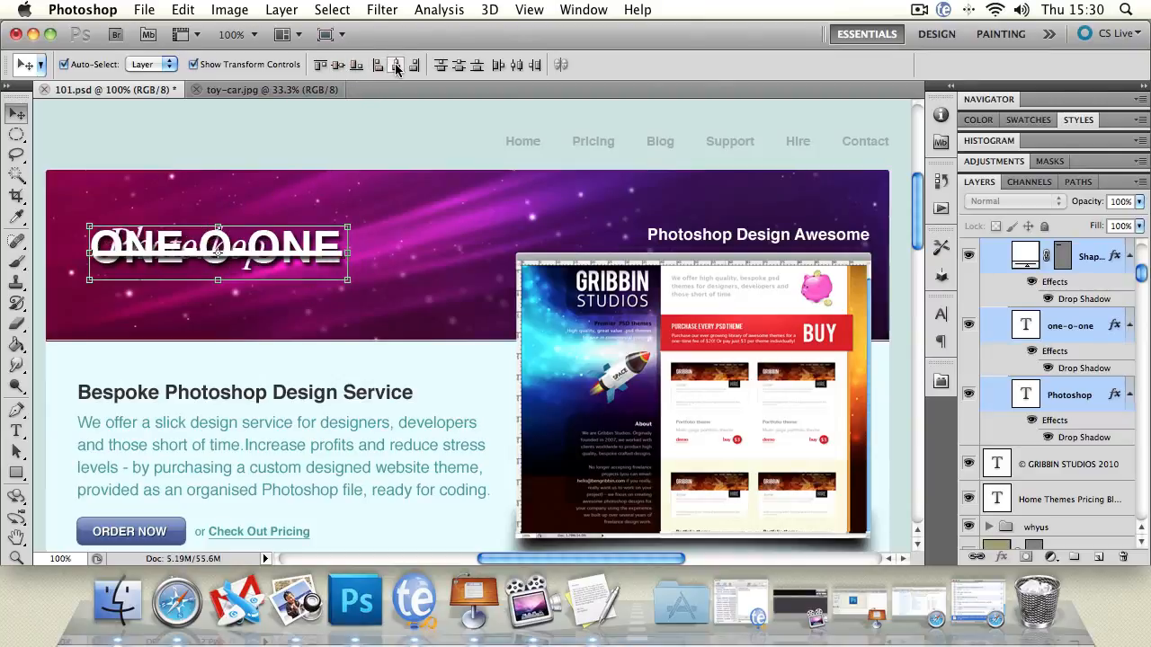
# - Distribute the three title layers by bottom edges and horizontal centers, and align their top edges
pyautogui.click(477, 67)
pyautogui.click(518, 64)
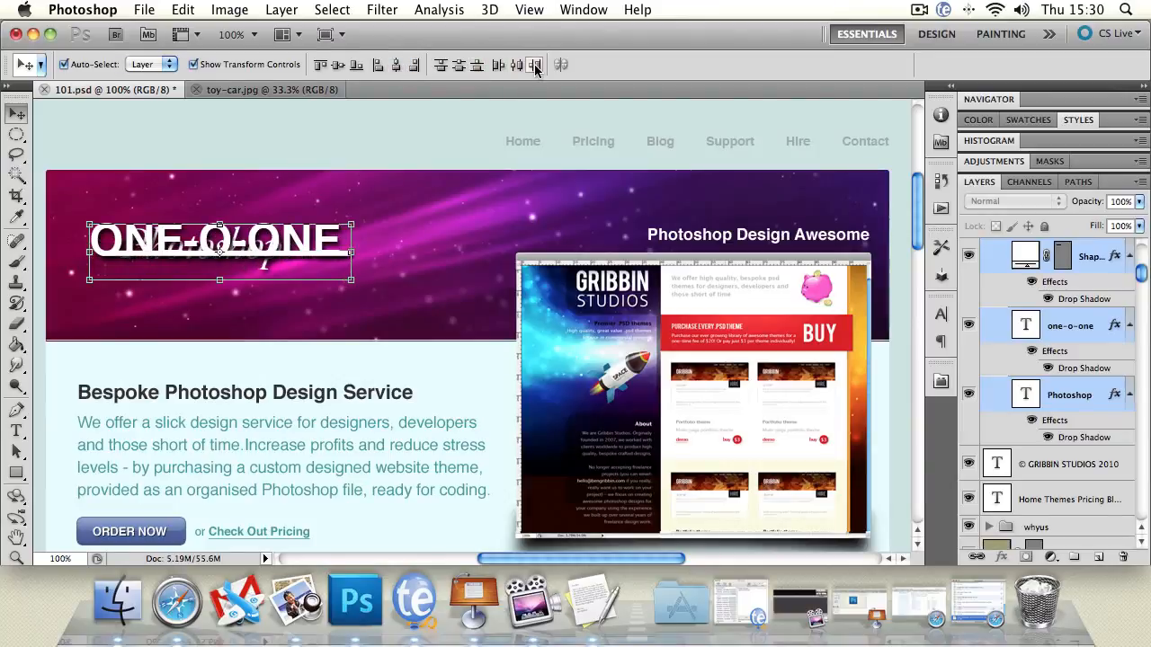
pyautogui.click(321, 65)
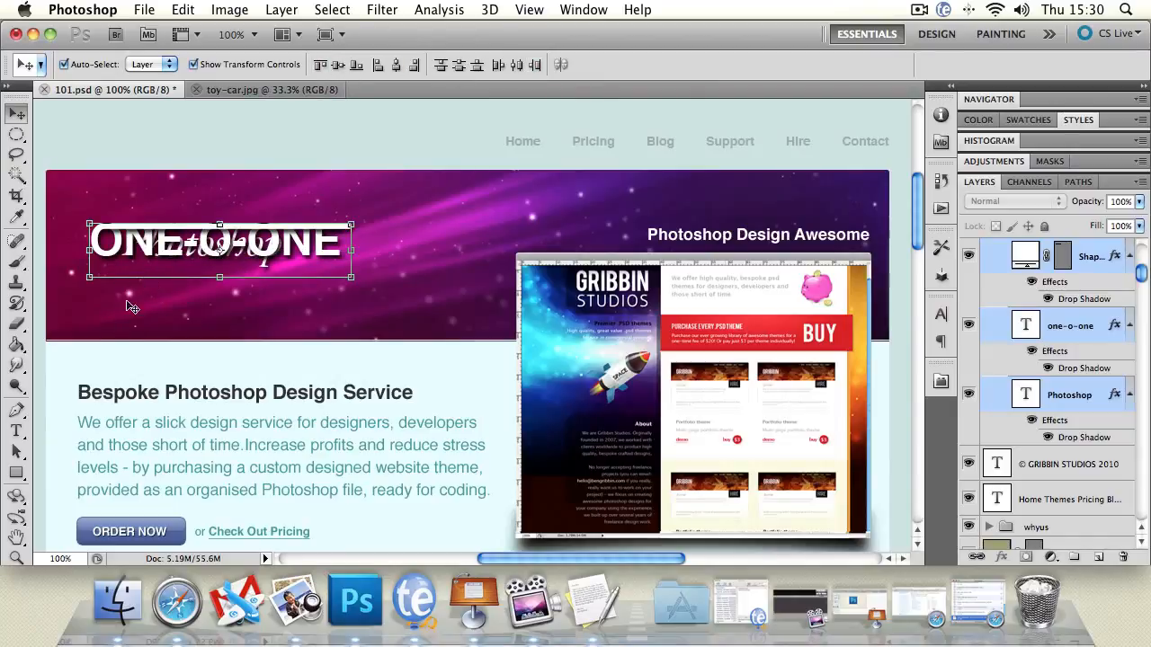
# - Restack the overlapping title by moving the underline to the bottom and the ONE-O-ONE text between it and the Photoshop text
pyautogui.moveTo(169, 228); pyautogui.dragTo(171, 223)
pyautogui.click(292, 160)
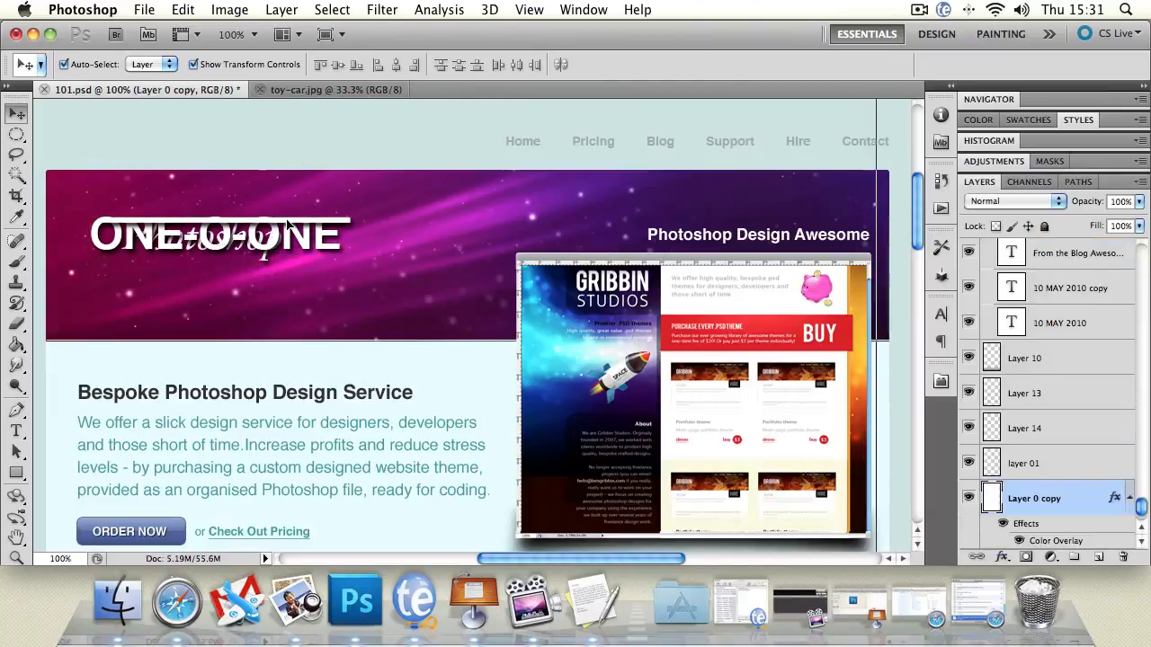
pyautogui.moveTo(290, 224); pyautogui.dragTo(285, 310)
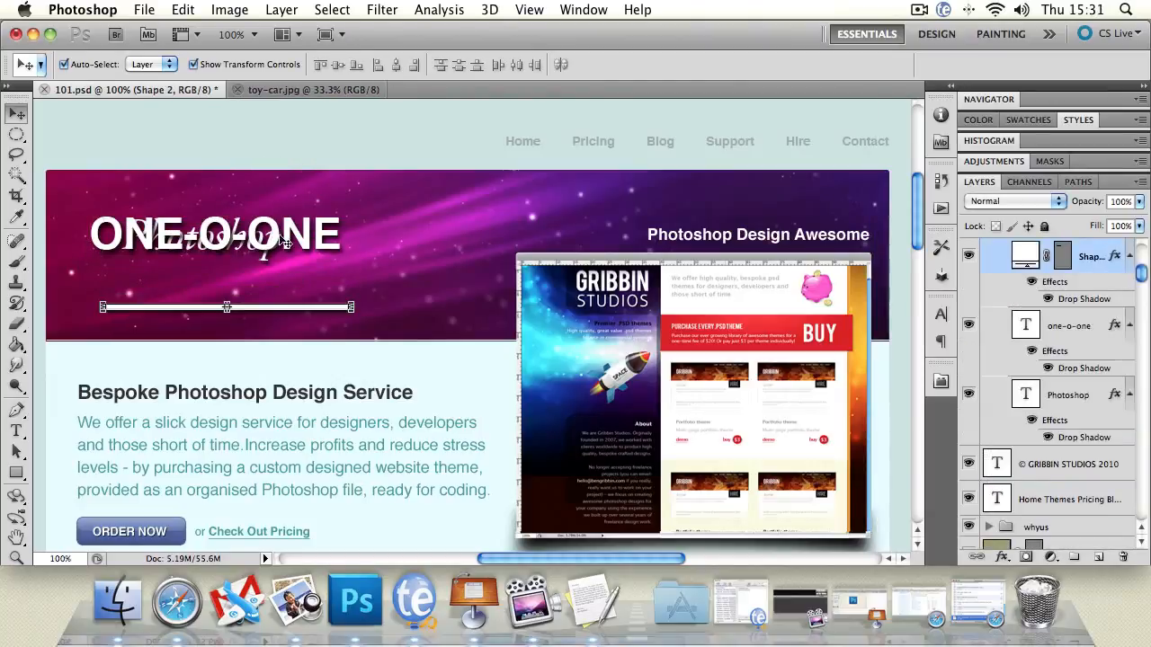
pyautogui.moveTo(287, 235); pyautogui.dragTo(295, 270)
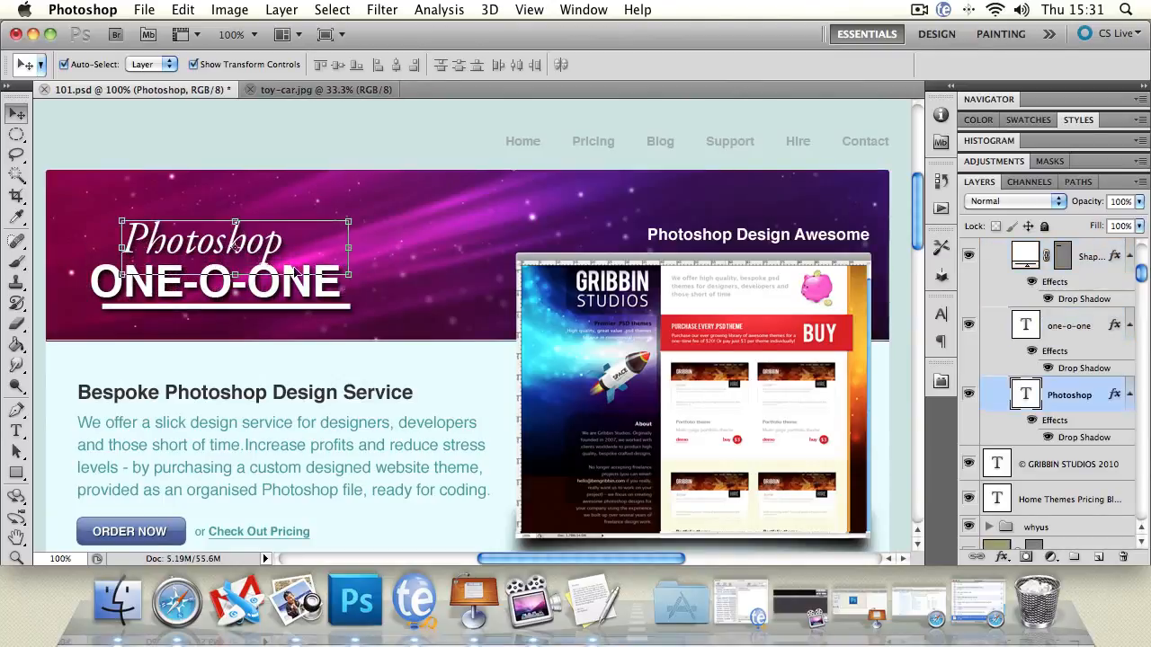
# - Select all three title layers, align their left edges, and deselect them by picking the banner and page background
pyautogui.keyDown('shift'); pyautogui.click(326, 310); pyautogui.keyUp('shift')
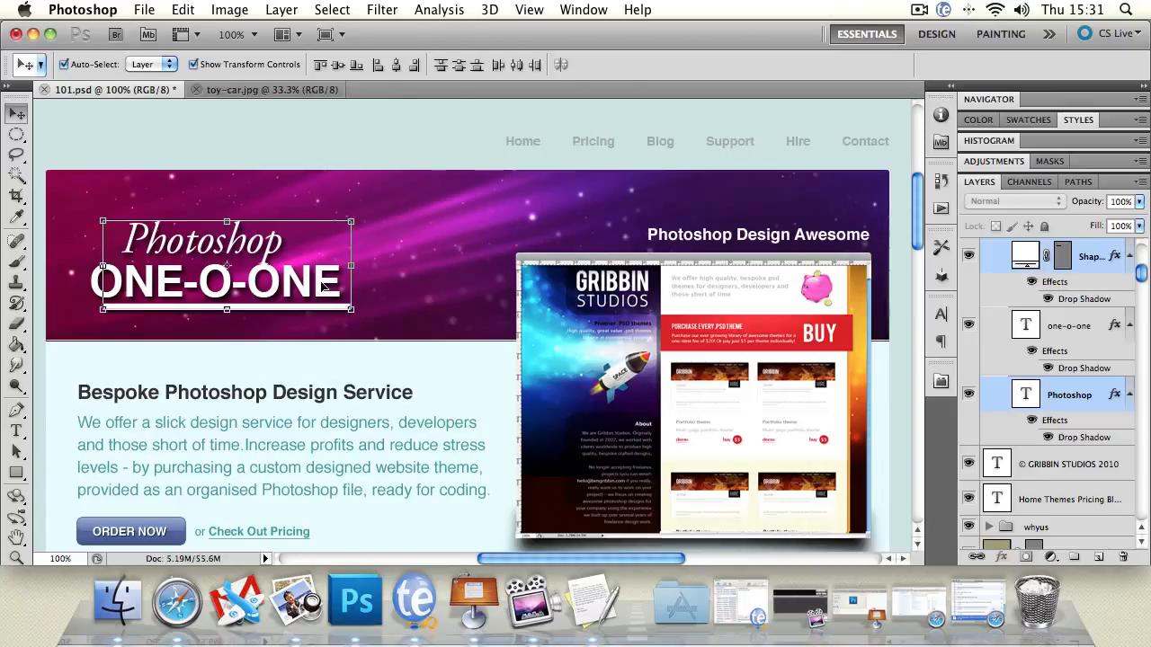
pyautogui.keyDown('shift'); pyautogui.click(325, 288); pyautogui.keyUp('shift')
pyautogui.click(377, 66)
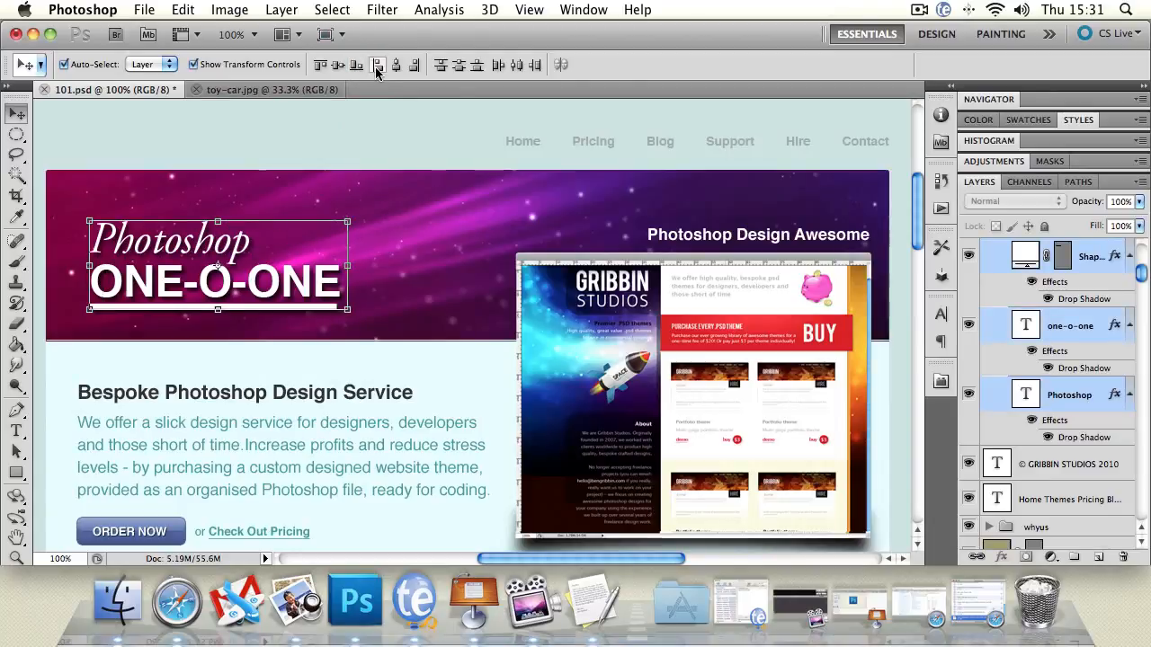
pyautogui.click(81, 289)
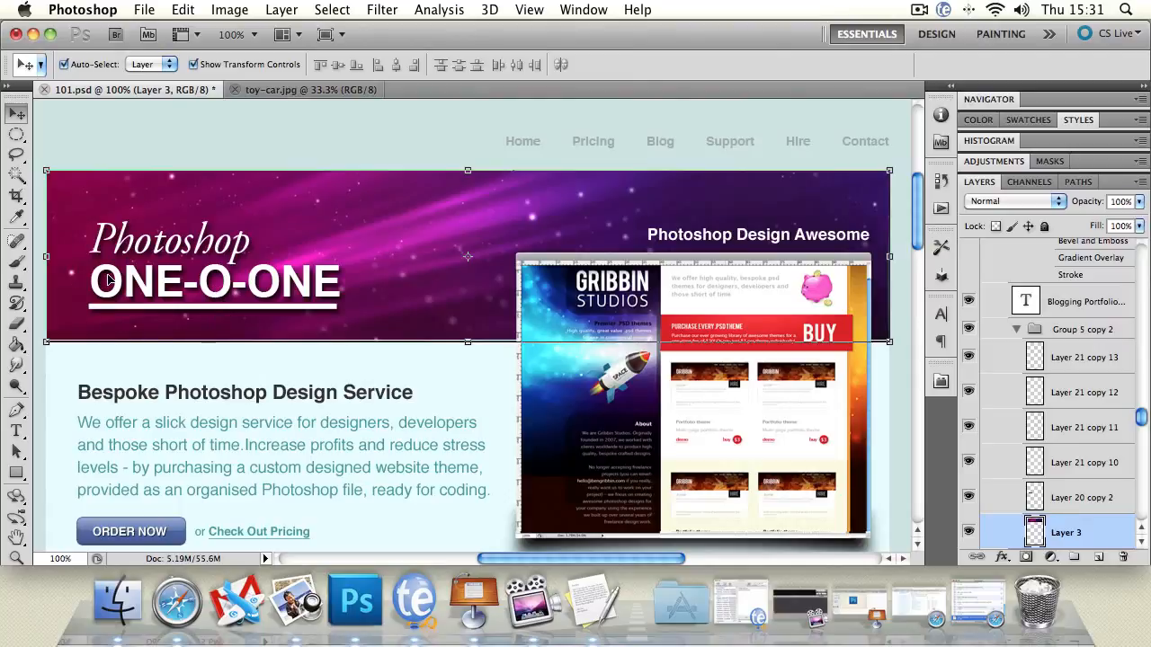
pyautogui.click(291, 145)
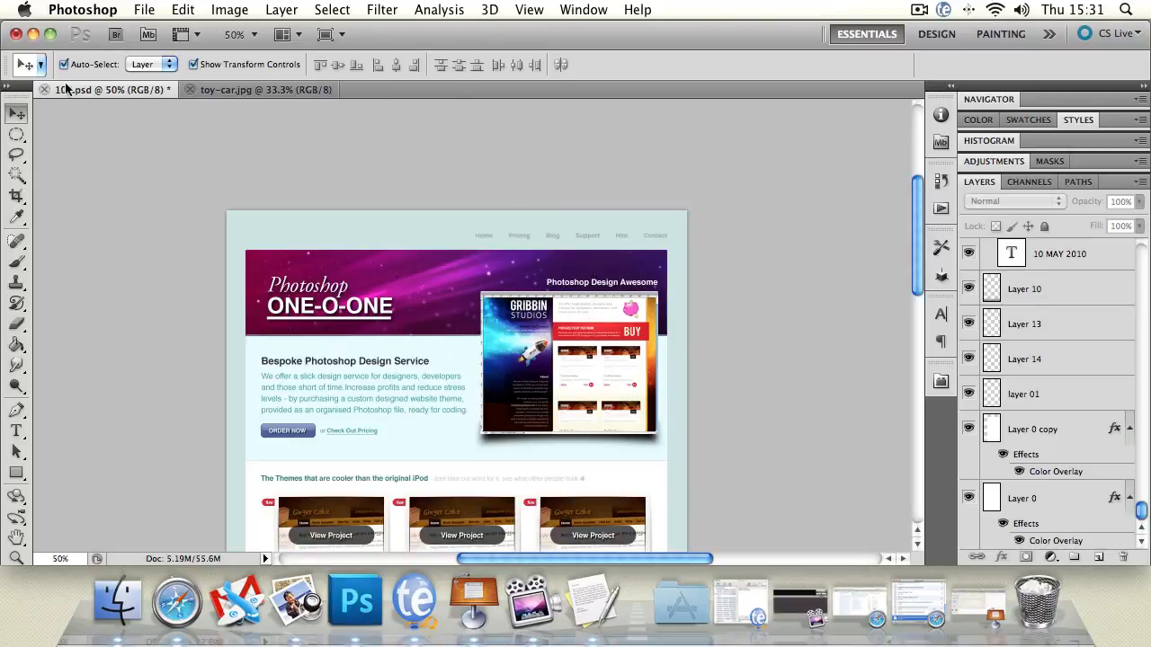
# - Marquee-select the layers across the upper part of the page at 50% zoom, and clear the selection
pyautogui.moveTo(239, 217); pyautogui.dragTo(732, 450)
pyautogui.click(108, 144)
pyautogui.moveTo(226, 207); pyautogui.dragTo(788, 465)
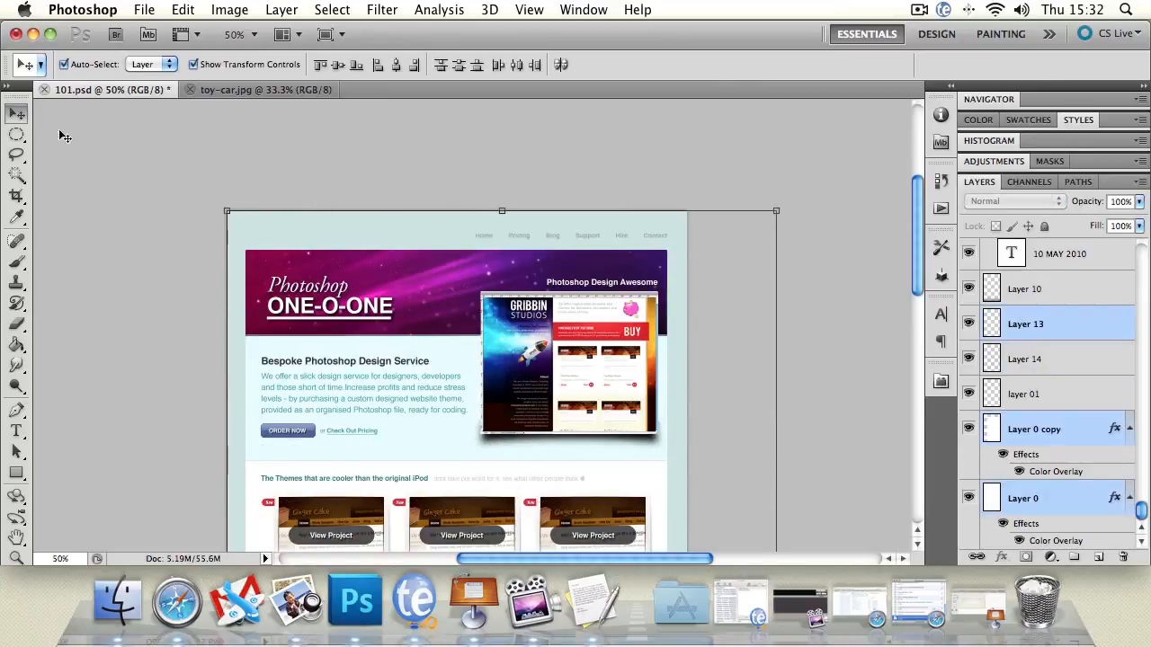
pyautogui.click(115, 144)
pyautogui.moveTo(147, 143); pyautogui.dragTo(761, 398)
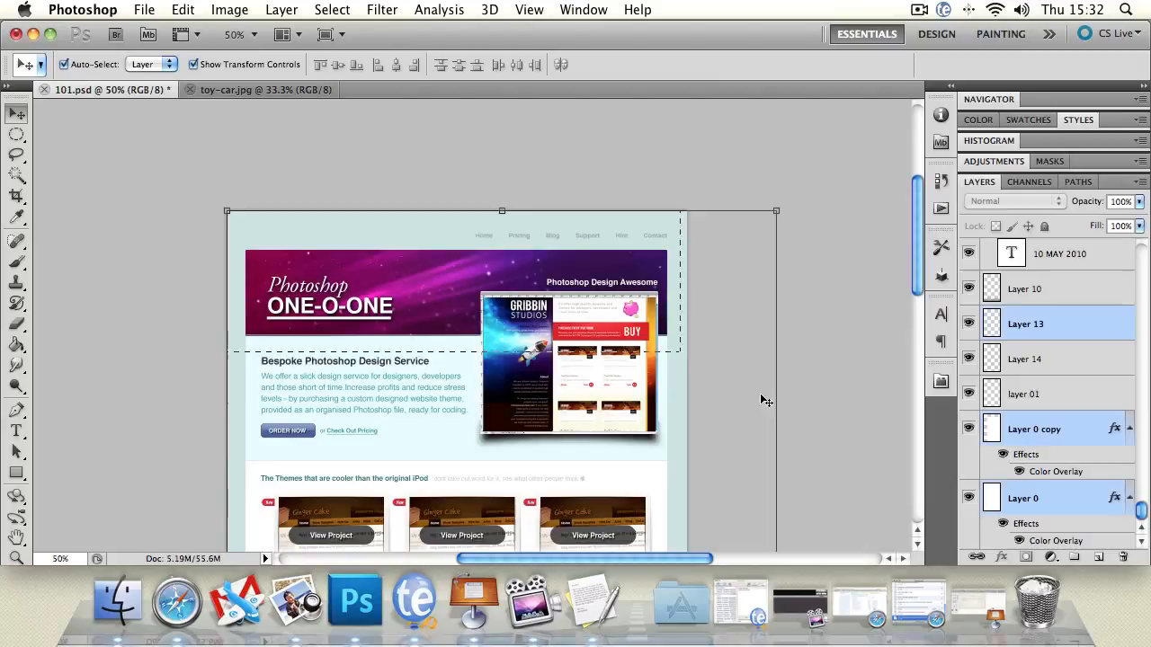
pyautogui.click(854, 292)
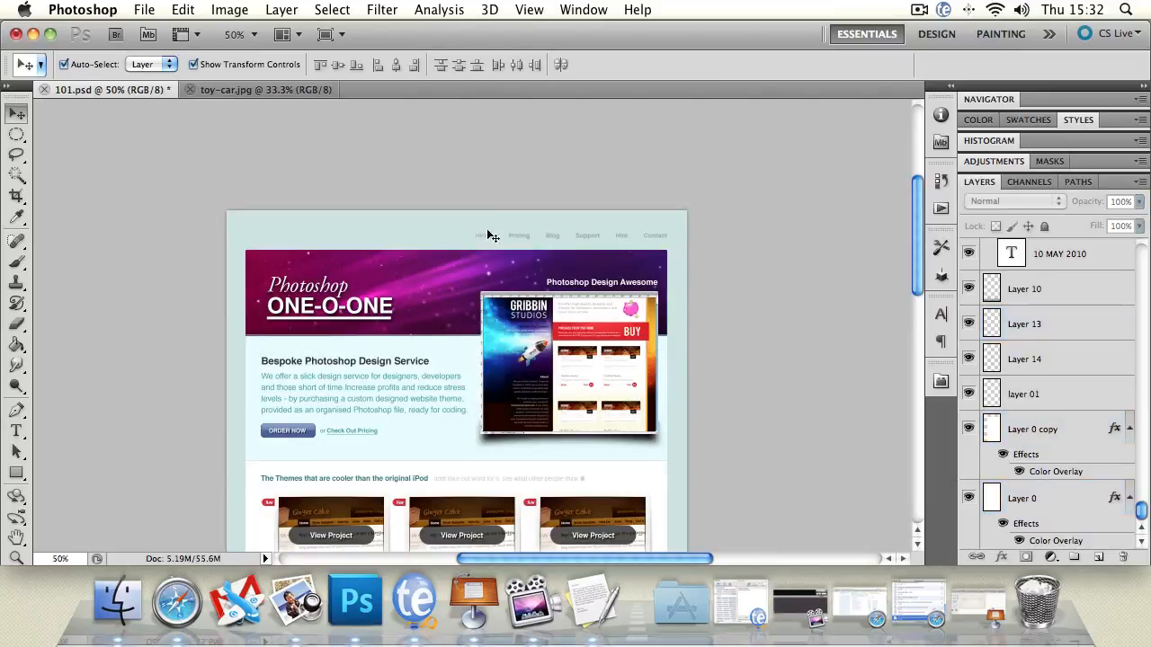
# - Select the Photoshop title text, review the top of the layer stack, and clear the selection
pyautogui.click(1052, 392)
pyautogui.moveTo(351, 290)
pyautogui.mouseDown()
pyautogui.moveTo(485, 373)
pyautogui.moveTo(351, 290)
pyautogui.mouseUp()
pyautogui.moveTo(1141, 286); pyautogui.dragTo(1140, 227)
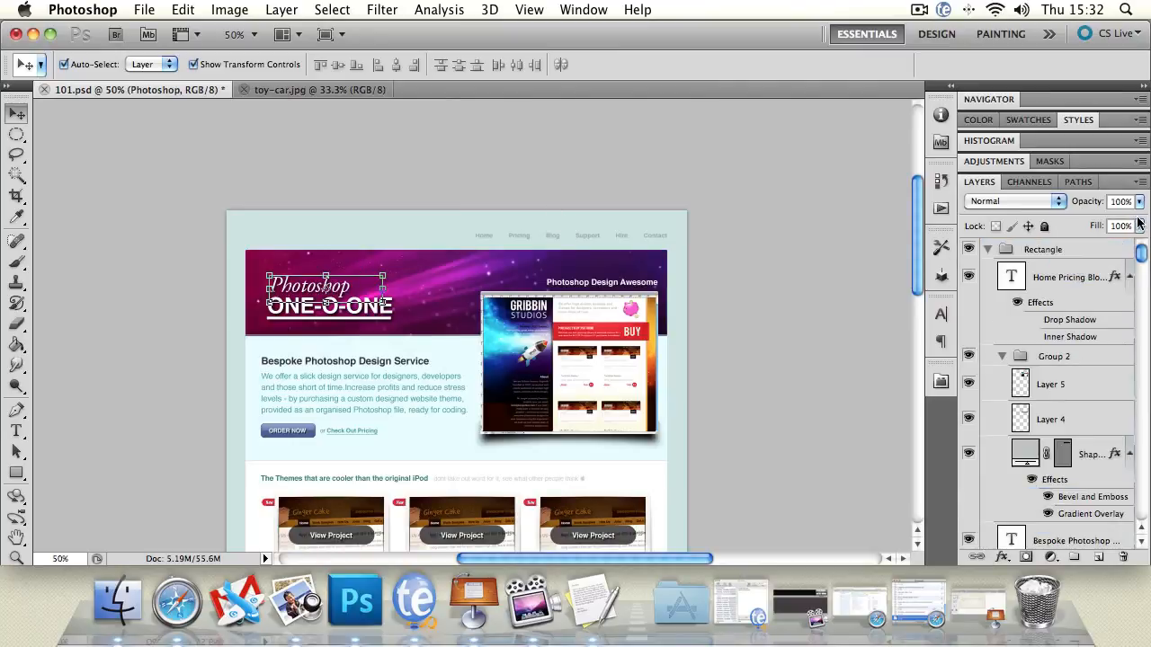
pyautogui.click(1061, 259)
pyautogui.click(176, 167)
# - Marquee-select the layers of the entire page from above the header to below the footer, and check the selection in the layer stack
pyautogui.moveTo(176, 166); pyautogui.dragTo(791, 570)
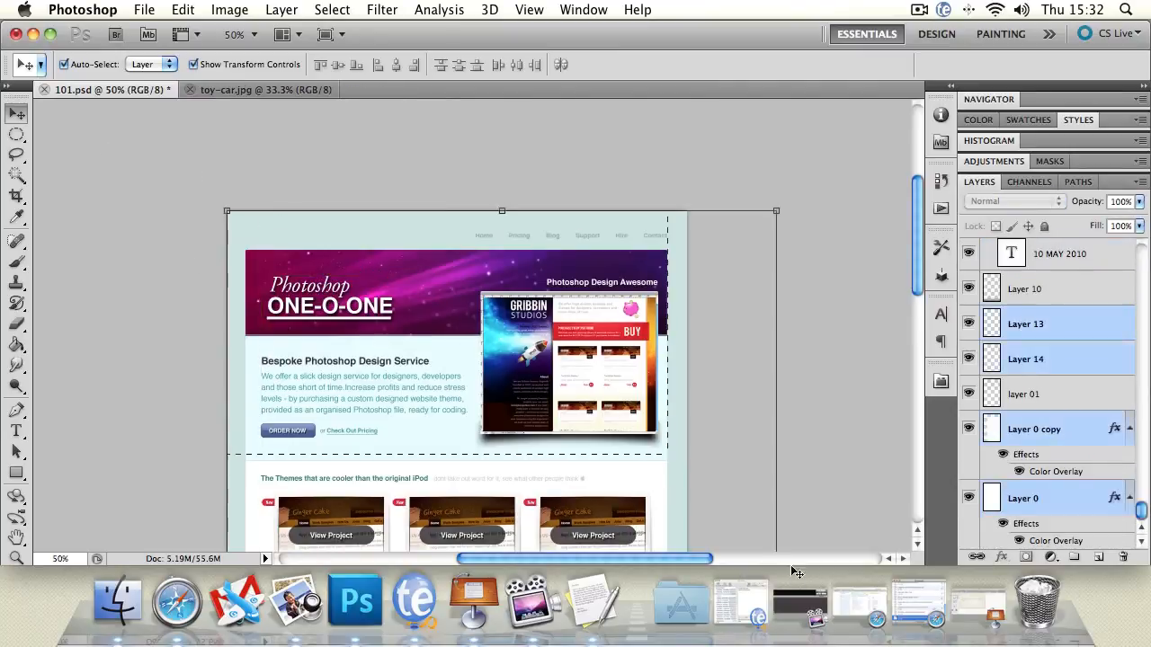
pyautogui.scroll(-10, 726, 396)
pyautogui.scroll(-5, 737, 330)
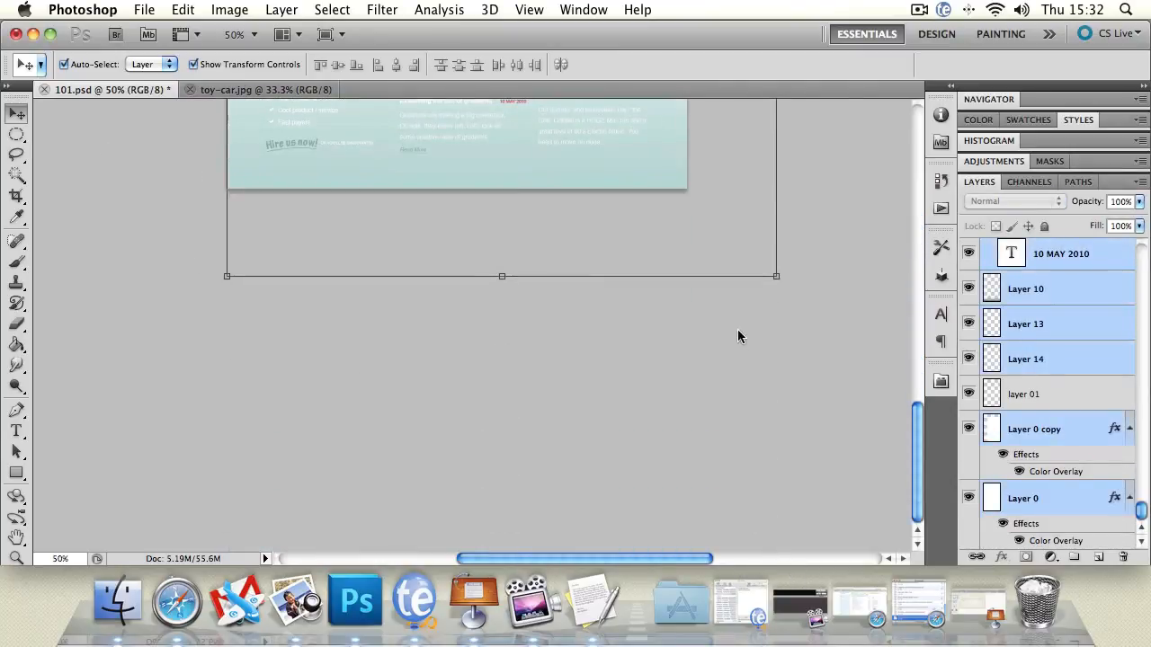
pyautogui.click(16, 537)
pyautogui.scroll(15, 148, 271)
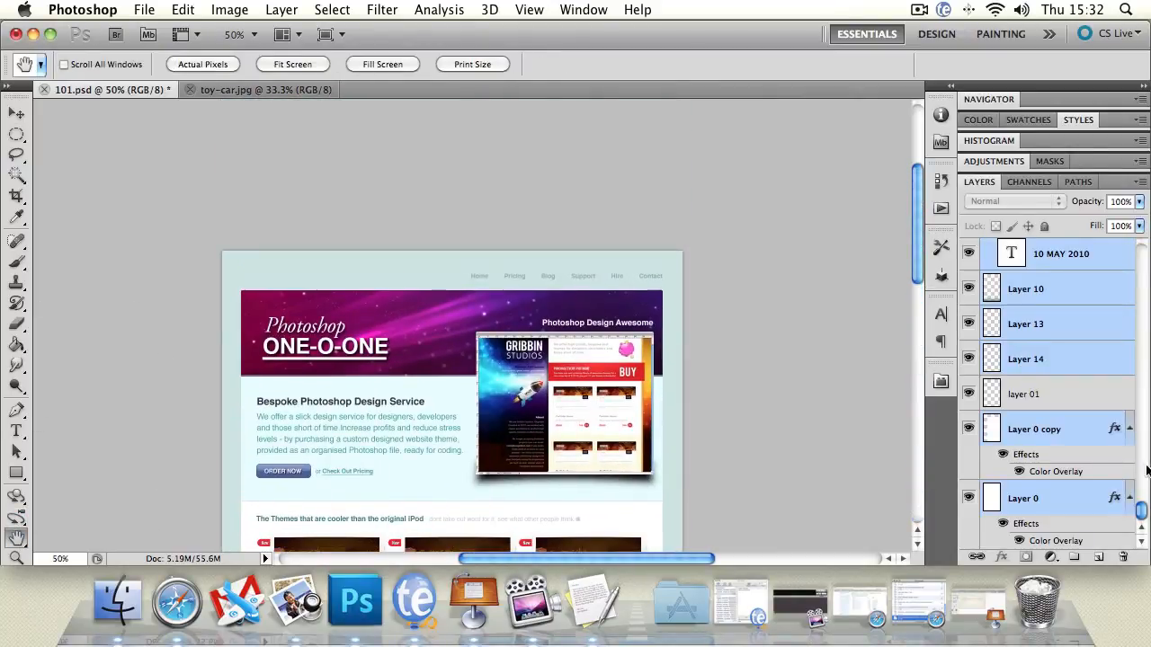
pyautogui.moveTo(1142, 511); pyautogui.dragTo(1142, 253)
# - Shift the selected page layers slightly down and right with the Move tool, and switch to the toy-car.jpg document
pyautogui.click(18, 112)
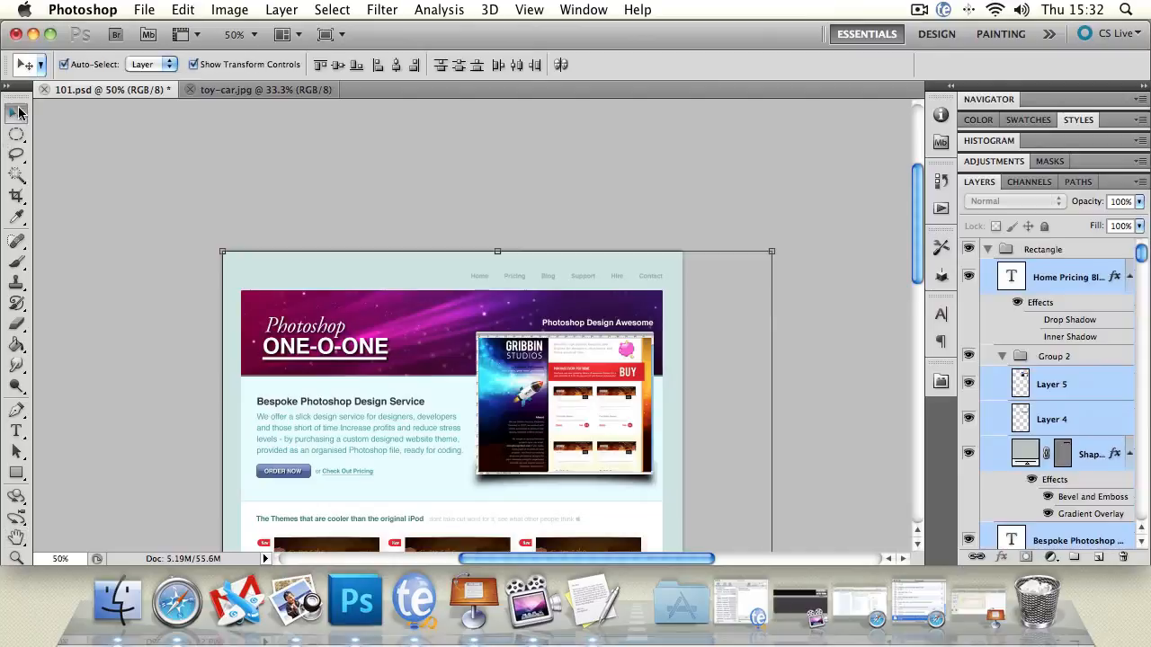
pyautogui.moveTo(342, 286)
pyautogui.mouseDown()
pyautogui.moveTo(303, 261)
pyautogui.moveTo(357, 350)
pyautogui.moveTo(340, 326)
pyautogui.moveTo(350, 304)
pyautogui.mouseUp()
pyautogui.click(262, 90)
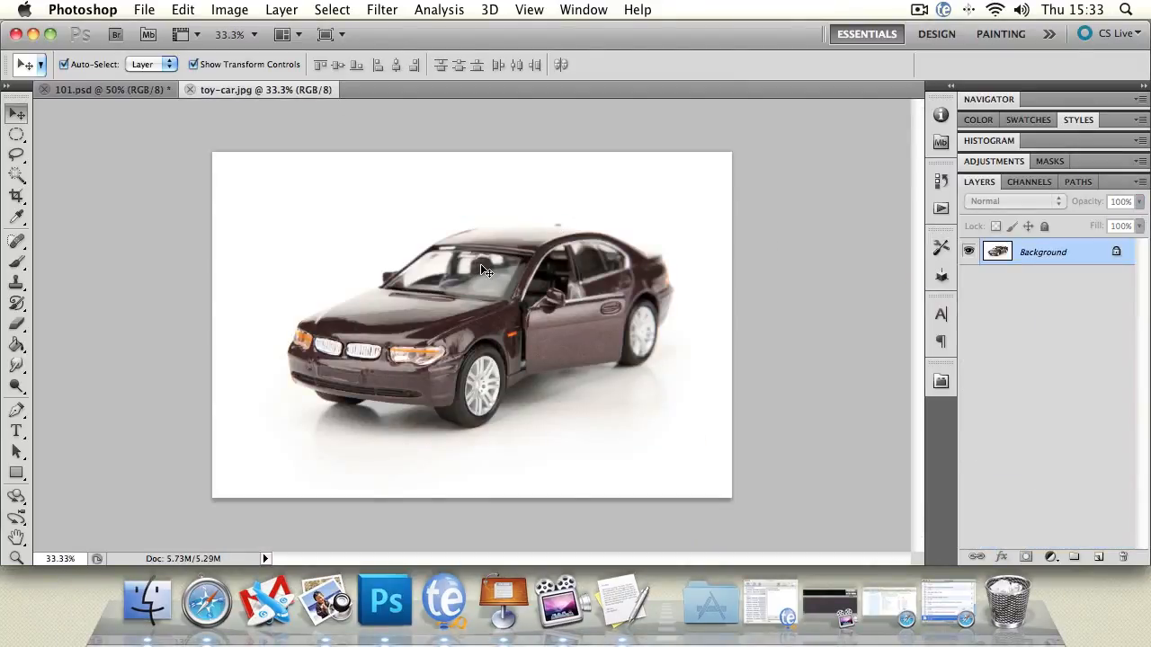
# - Try to move the locked Background layer of the toy car image with the Move tool, and dismiss the alert
pyautogui.moveTo(474, 311); pyautogui.dragTo(485, 317)
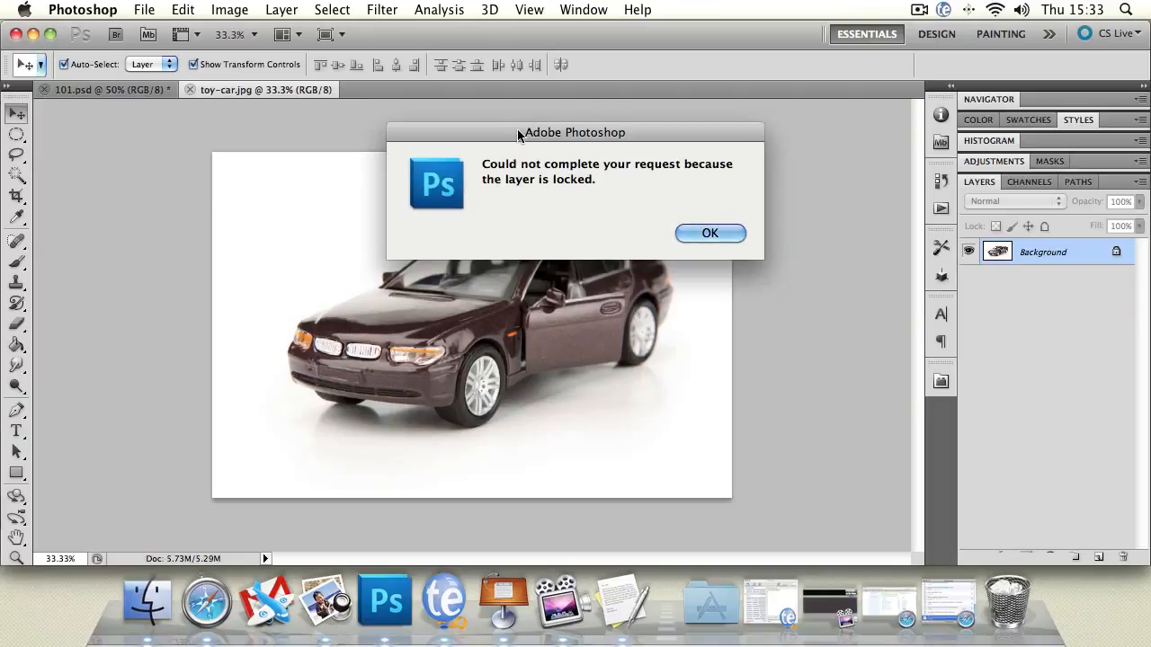
pyautogui.moveTo(517, 135); pyautogui.dragTo(337, 140)
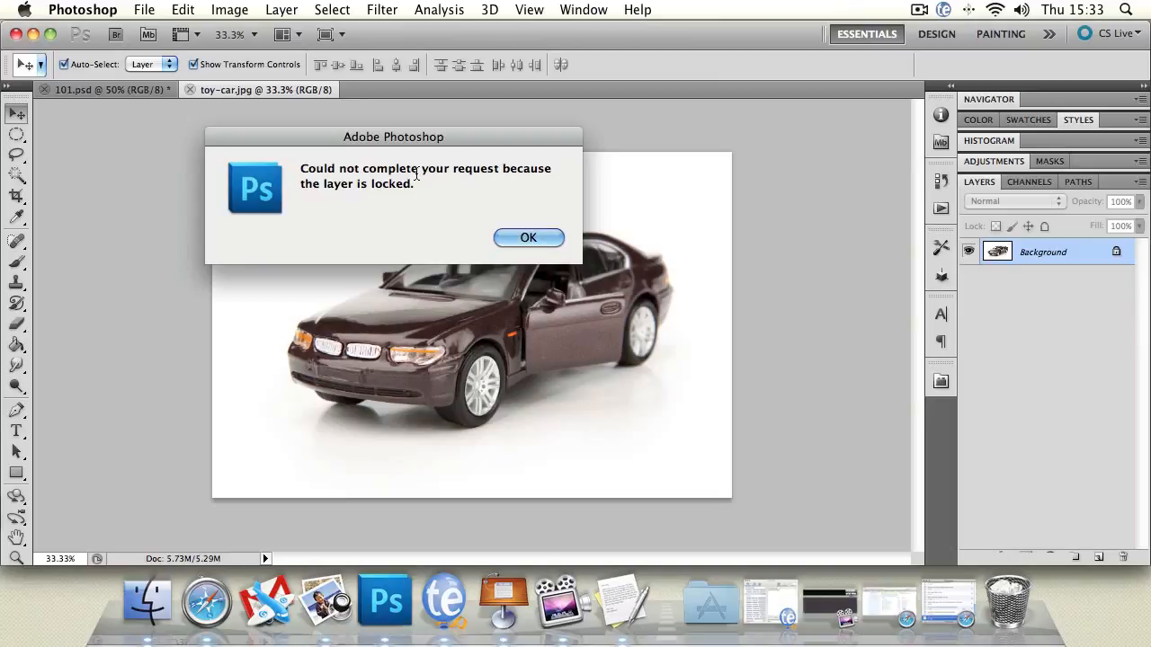
pyautogui.click(503, 236)
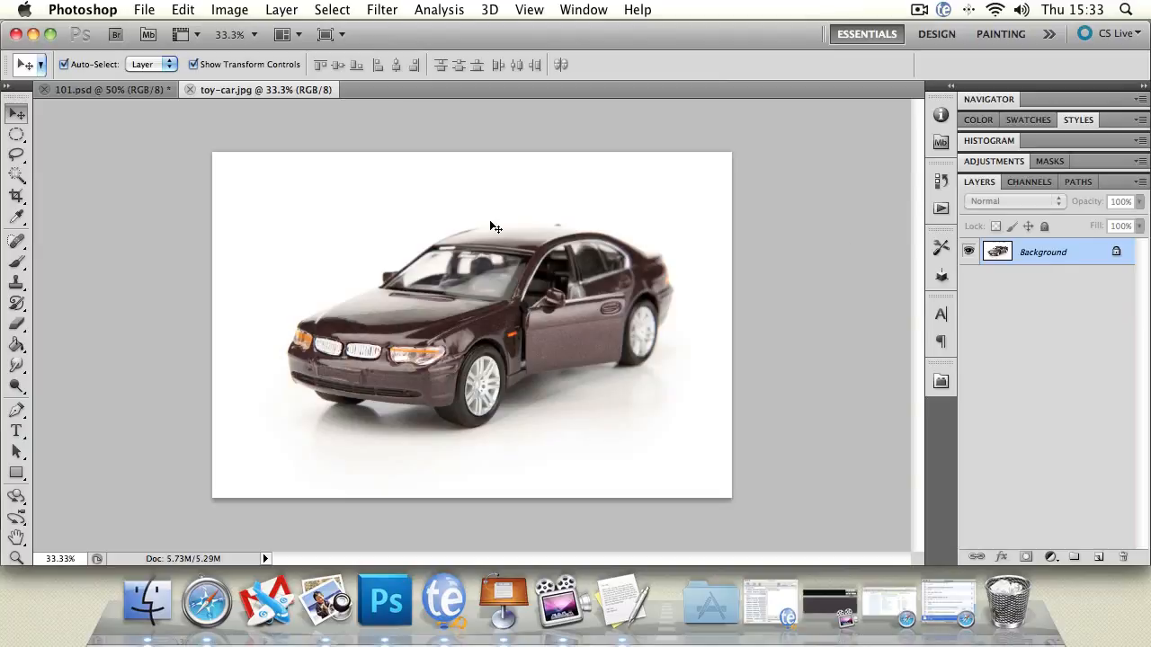
# - Convert the Background into a regular layer named new, and move it down and left on the canvas
pyautogui.doubleClick(1041, 255)
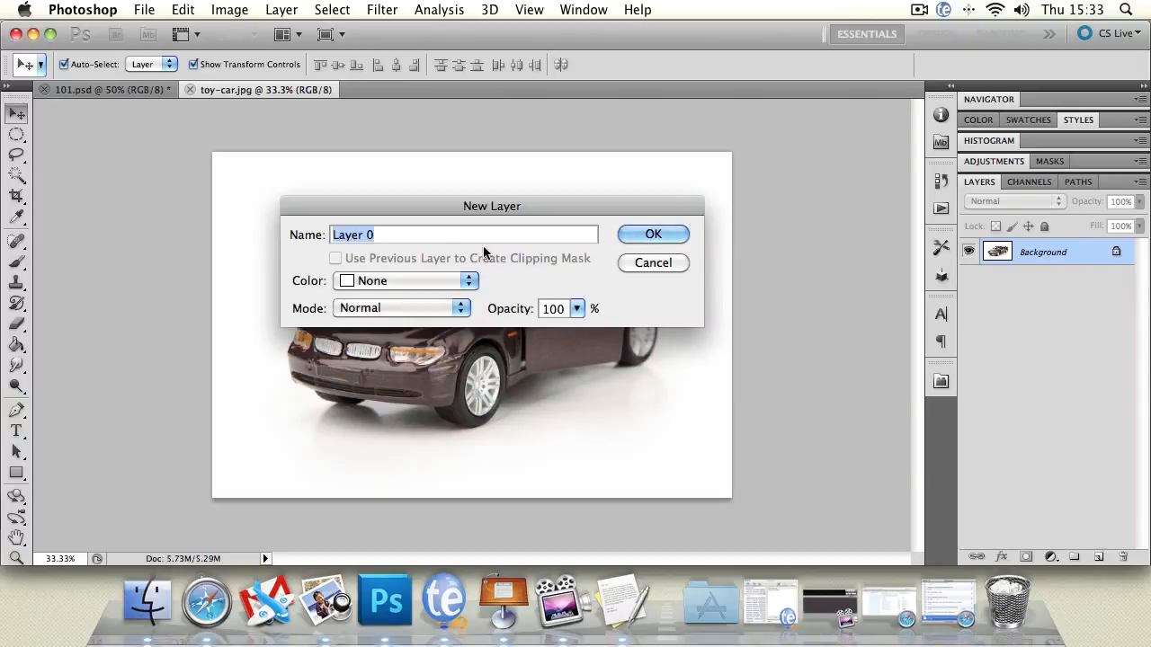
pyautogui.write('new')
pyautogui.click(672, 237)
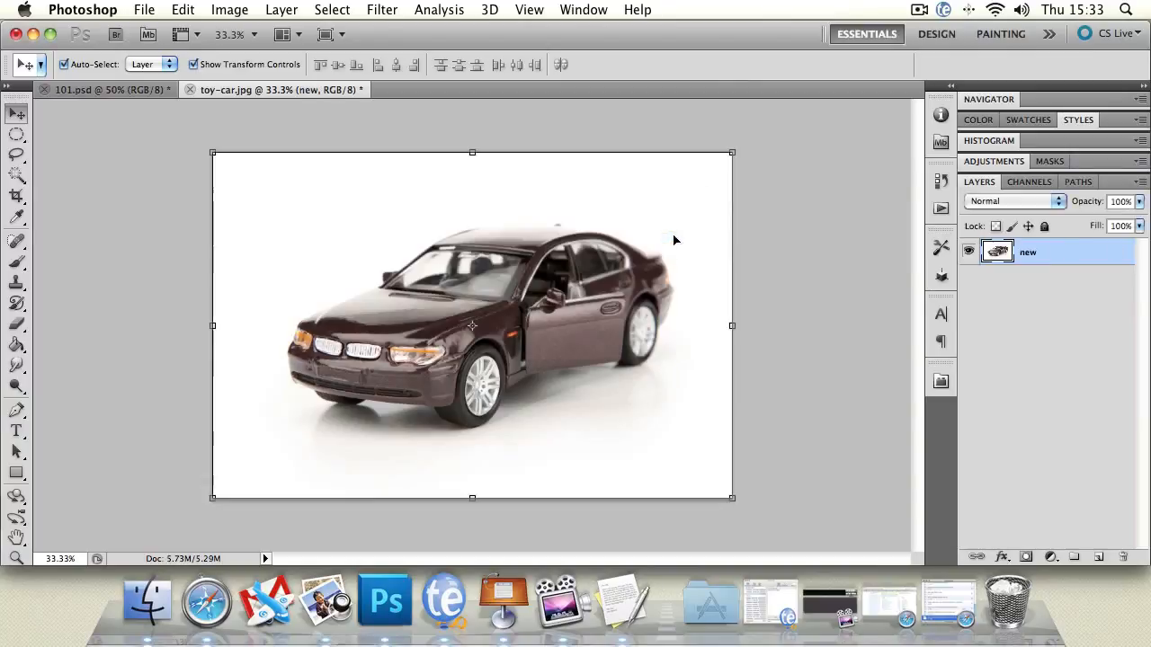
pyautogui.moveTo(476, 236); pyautogui.dragTo(418, 280)
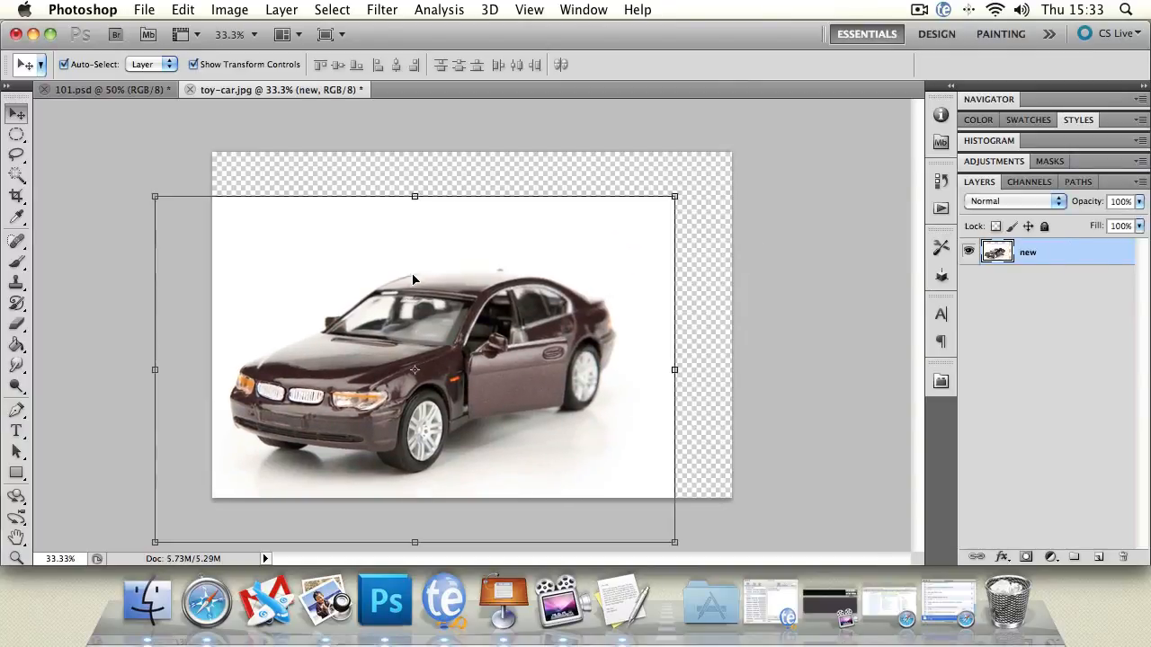